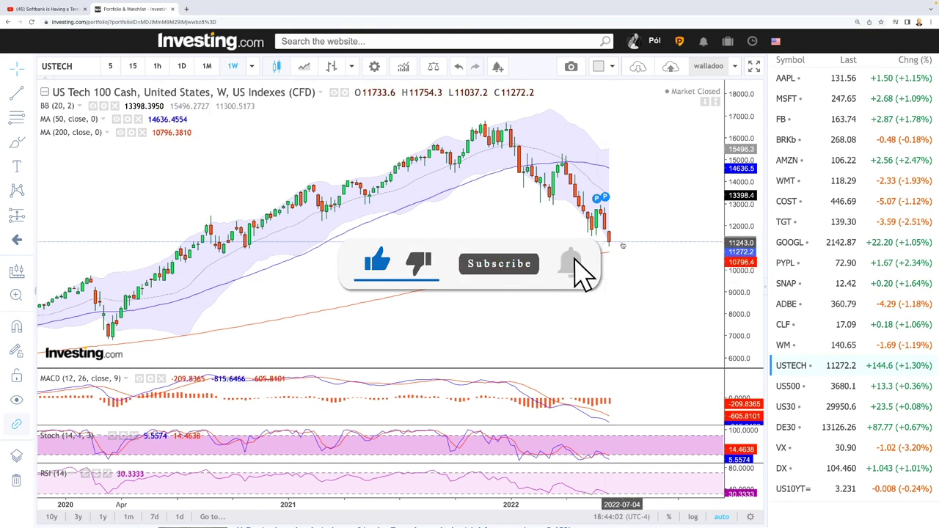
Examine the weekly US Tech 100 chart's 2022 decline and its long-term trend relative to the 200-period moving average
scroll(627, 249, up, 2)
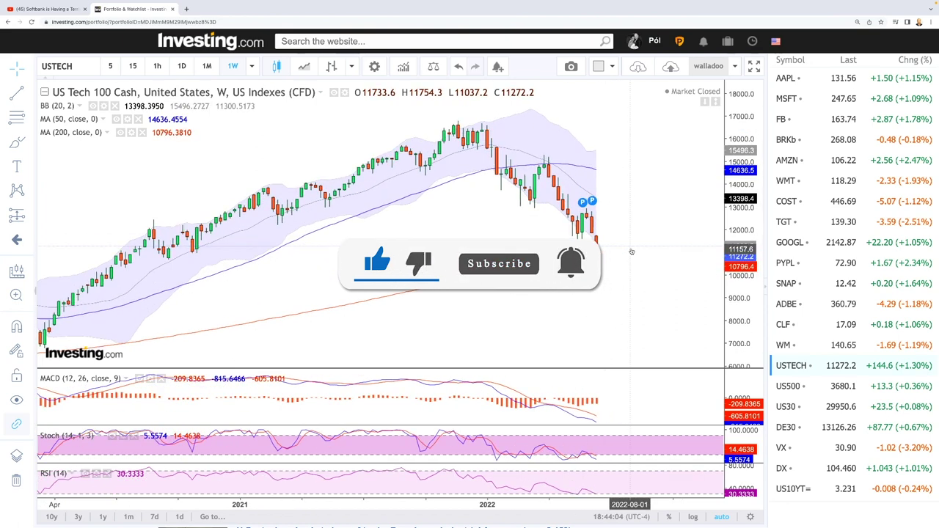
scroll(631, 252, up, 2)
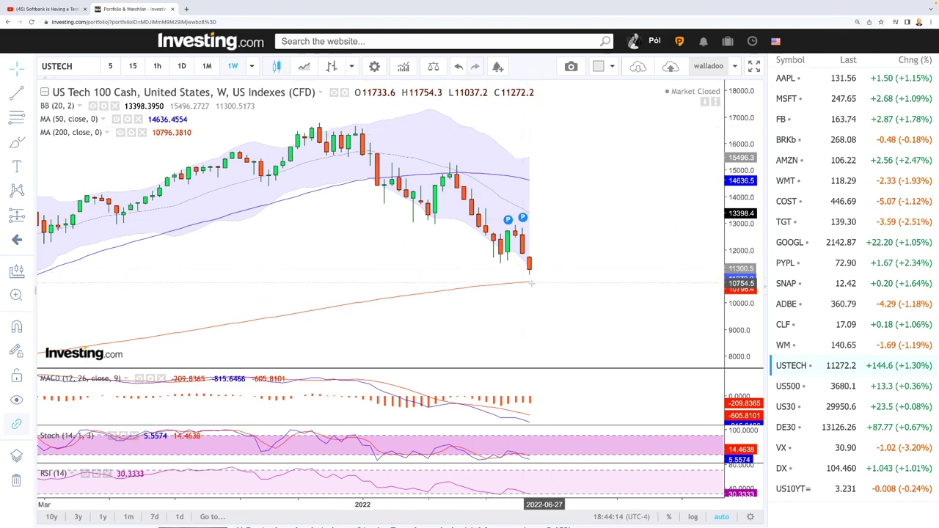
scroll(572, 287, down, 10)
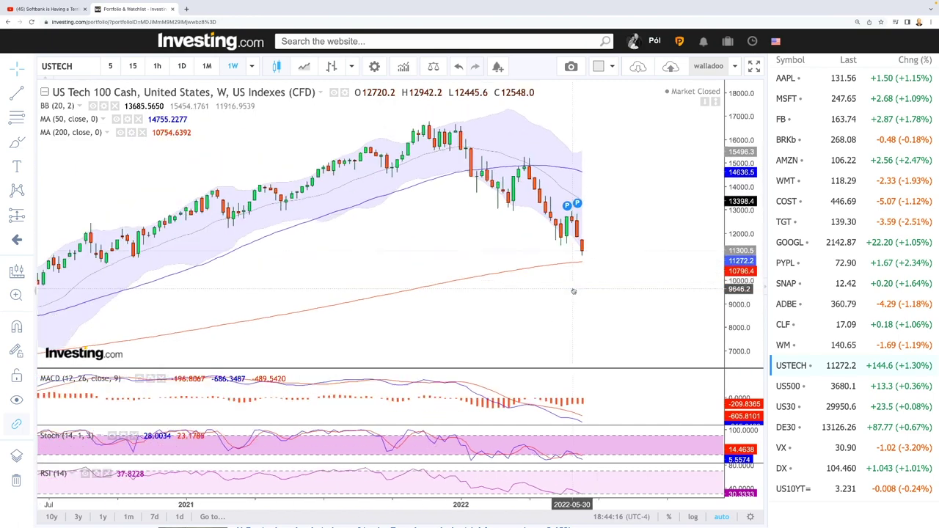
scroll(574, 291, down, 5)
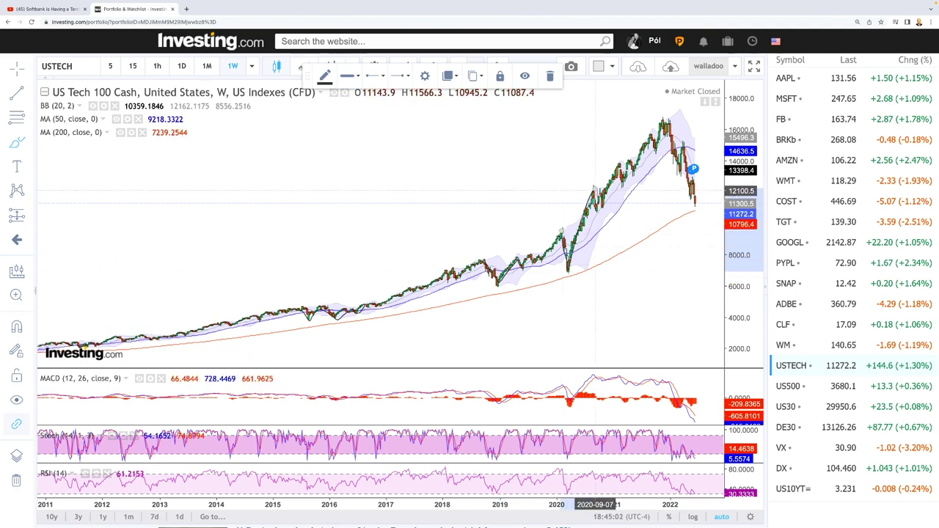
Sketch a freehand path along the April 2022 drop, rebounding to about 12,800 and falling to about 8,200, and delete it
scroll(663, 291, up, 10)
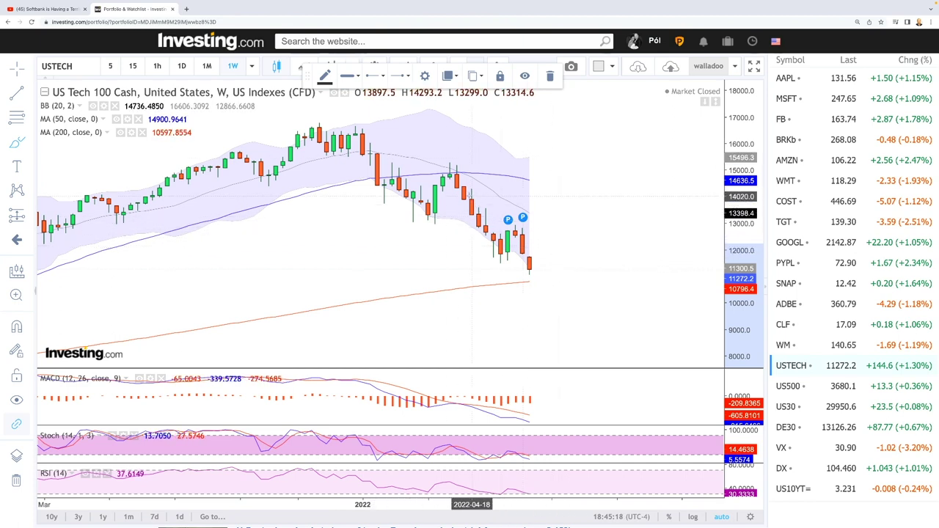
mouse_move(457, 179)
mouse_down()
mouse_move(534, 279)
mouse_move(577, 231)
mouse_move(624, 351)
mouse_up()
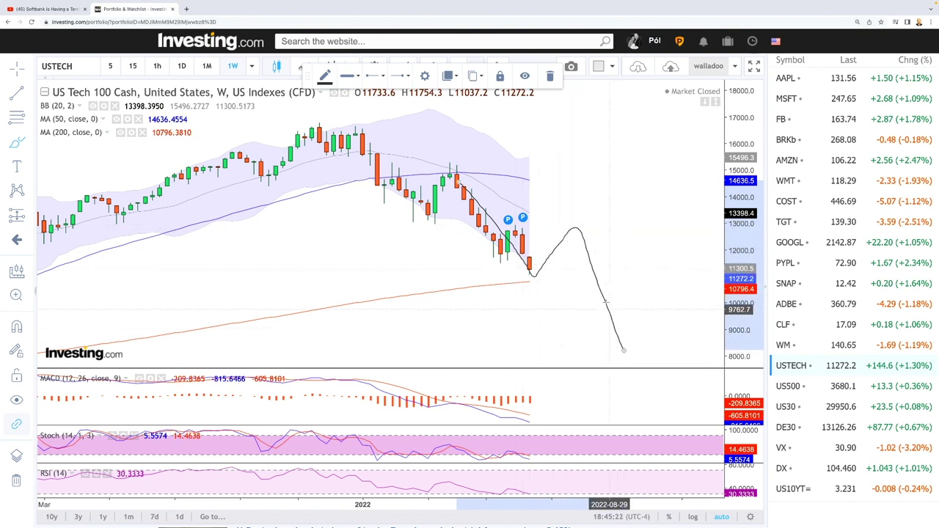
click(549, 76)
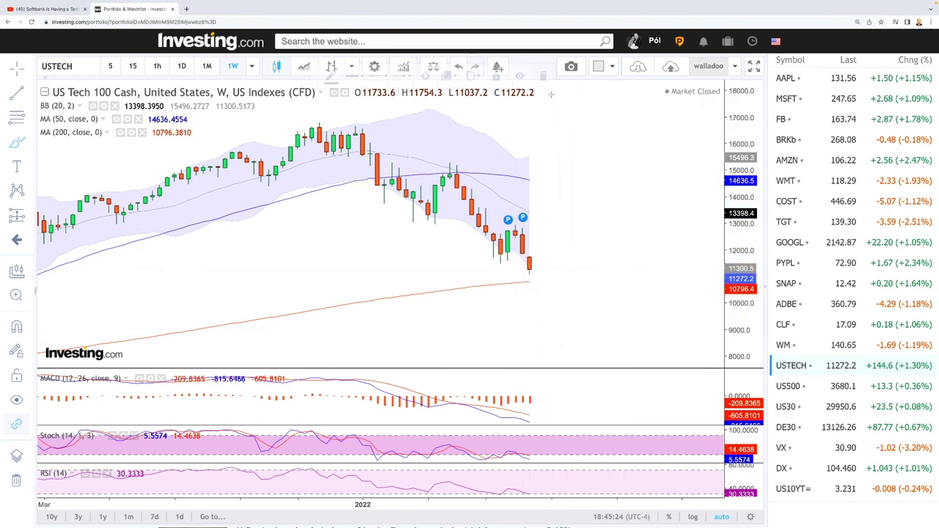
Place a Fib Retracement on US Tech 100 from the November 2021 high near 16,802 down to about 10,827, and delete it
click(28, 119)
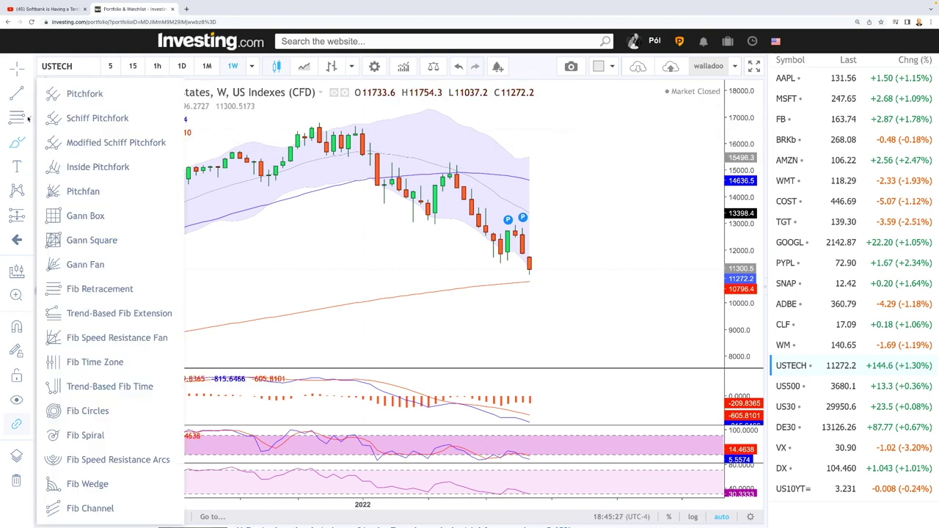
click(100, 289)
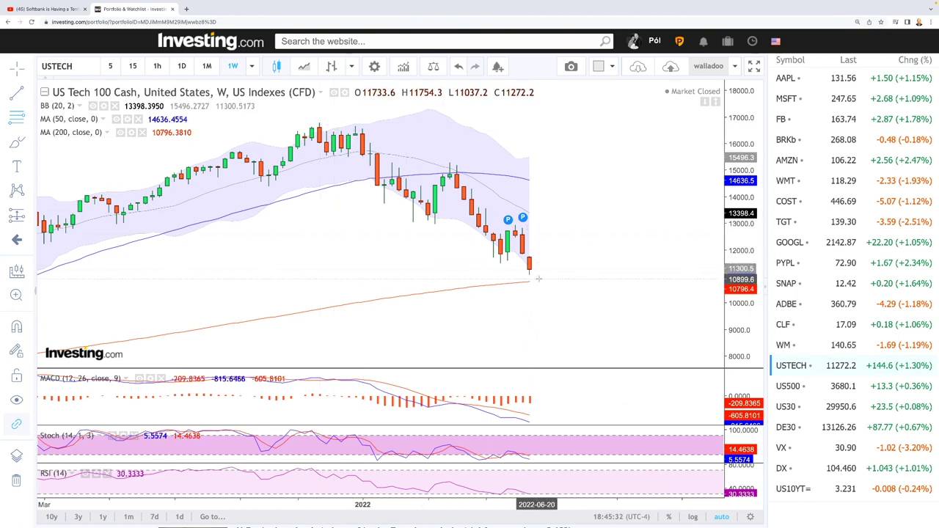
click(319, 122)
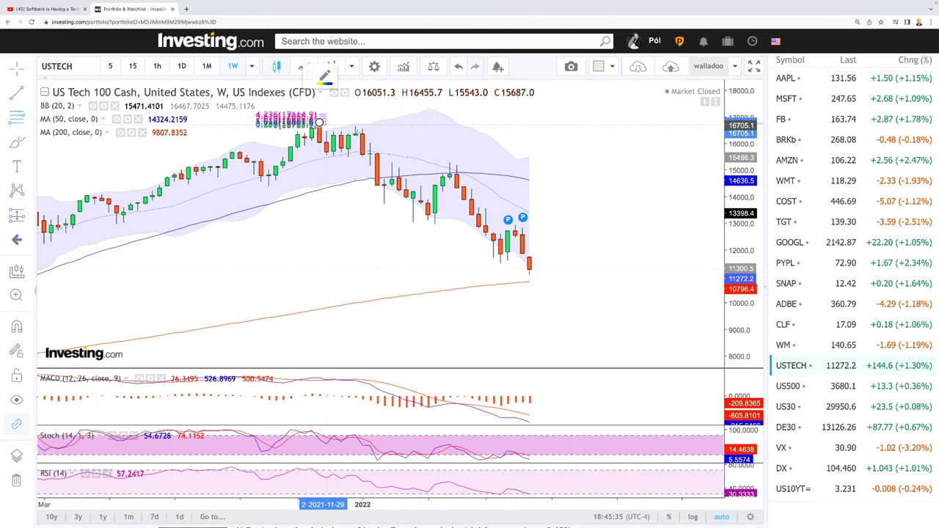
click(638, 281)
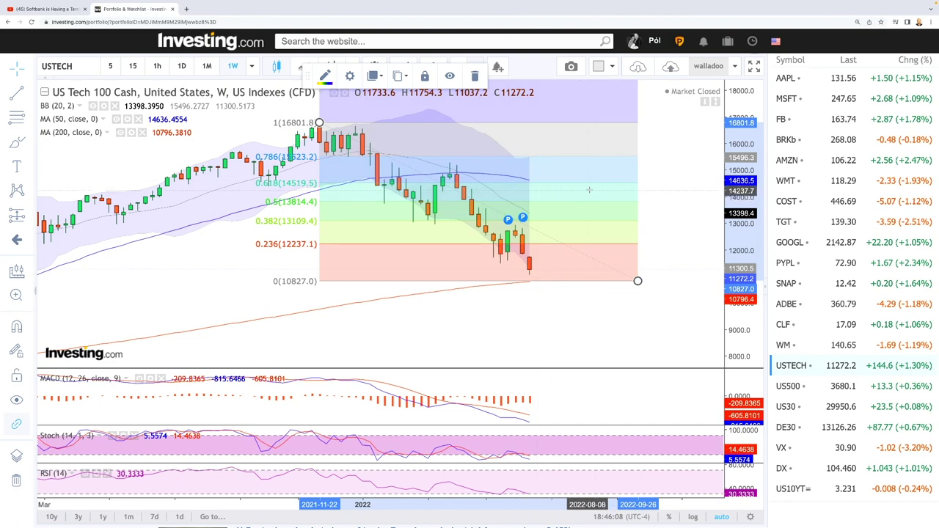
key(Delete)
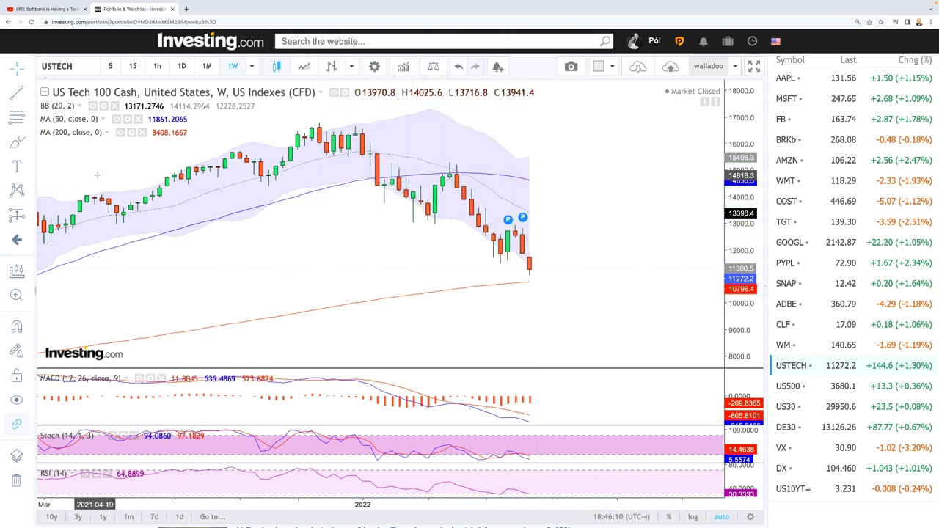
Sketch a freehand rebound from the 200-period moving average to about 14,300 and back down to about 10,100, and delete it
click(17, 142)
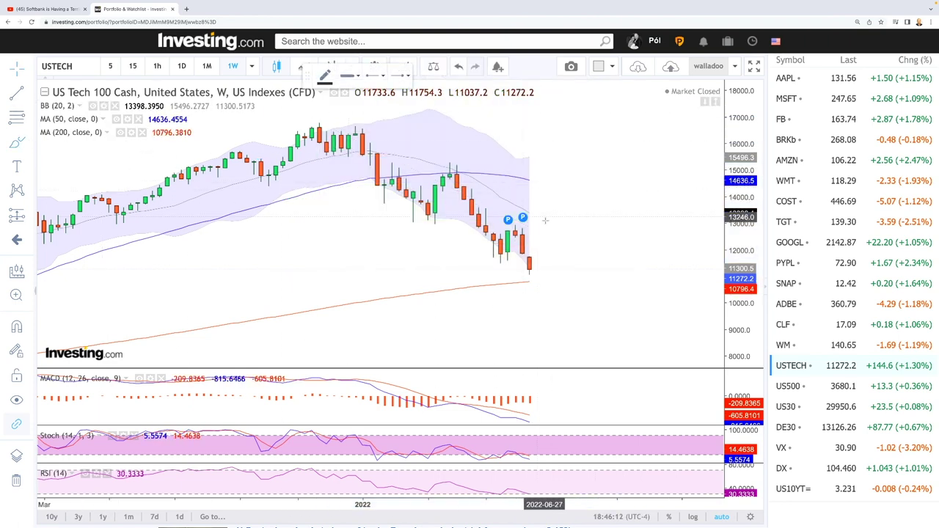
mouse_move(528, 280)
mouse_down()
mouse_move(559, 202)
mouse_move(598, 209)
mouse_move(645, 299)
mouse_up()
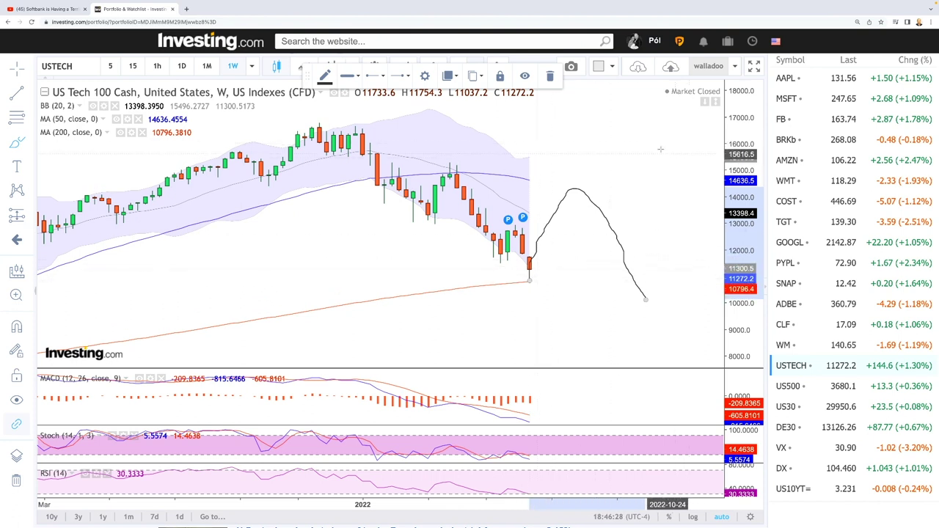
key(Delete)
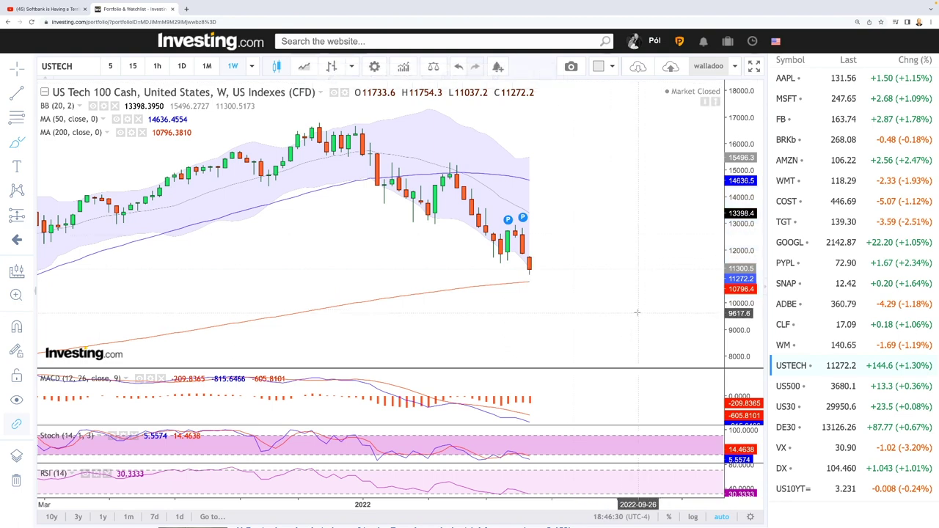
Sketch a freehand line from the latest US Tech 100 candle through the 200-period moving average to about 8,500, and delete it
scroll(636, 312, down, 4)
scroll(637, 313, down, 3)
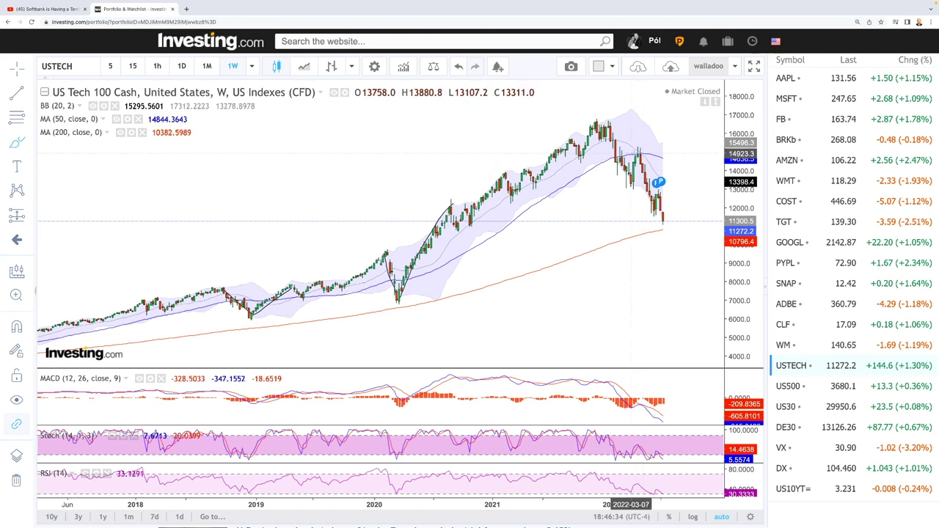
click(662, 219)
click(675, 272)
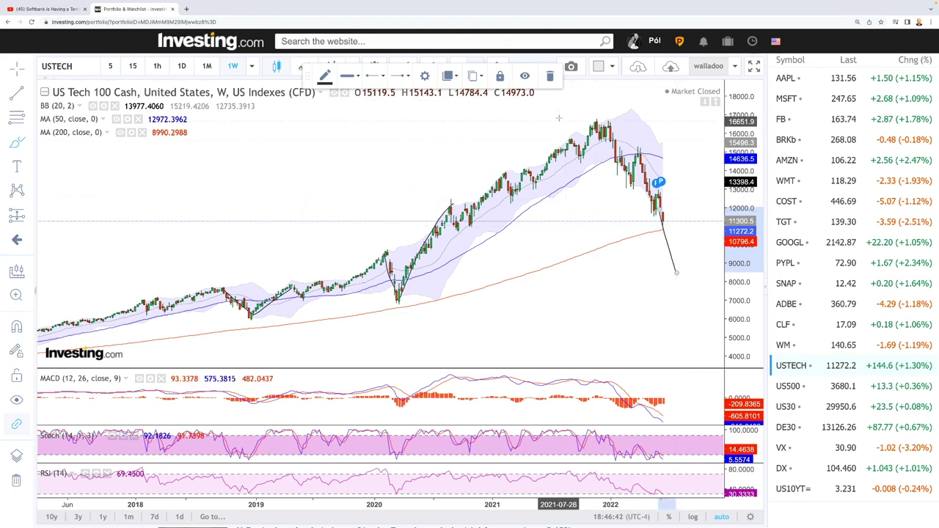
click(549, 76)
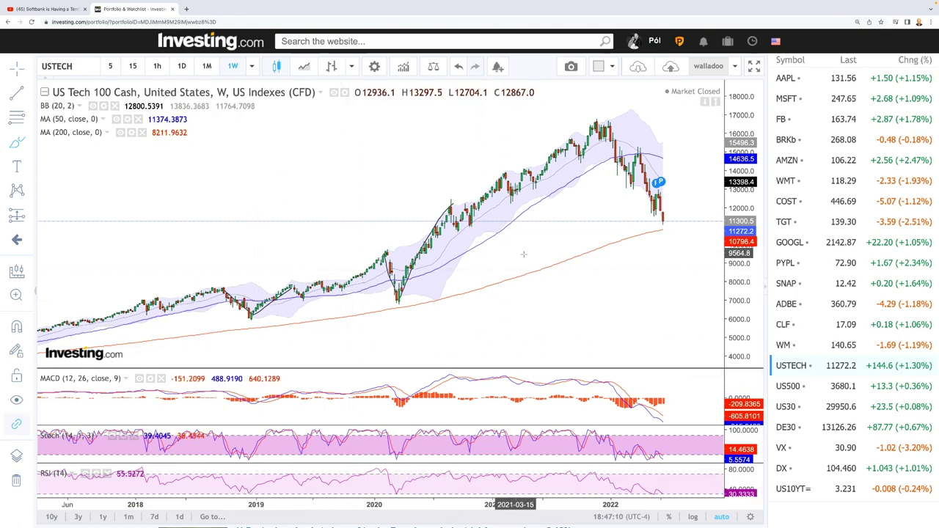
Examine the earlier US Tech 100 corrections back to 2013 against the 200-period moving average
scroll(630, 285, down, 2)
scroll(631, 284, up, 5)
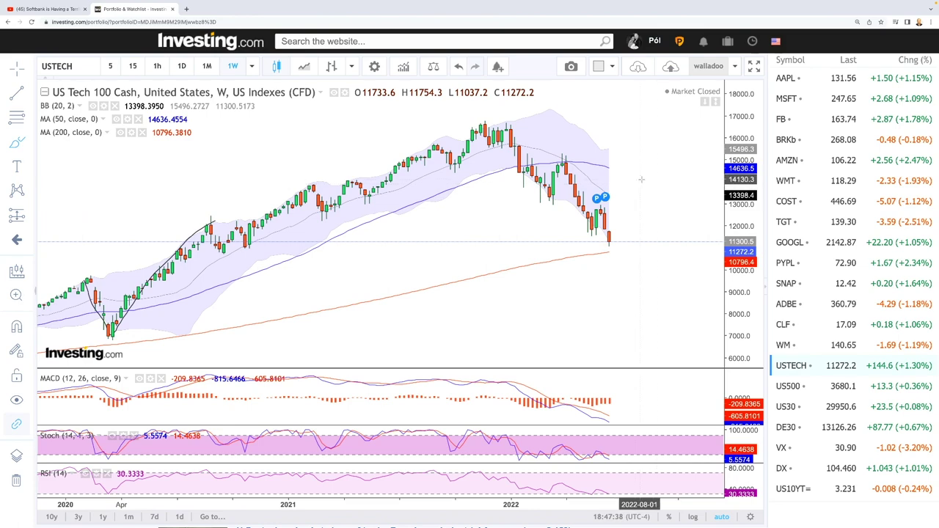
scroll(635, 287, down, 5)
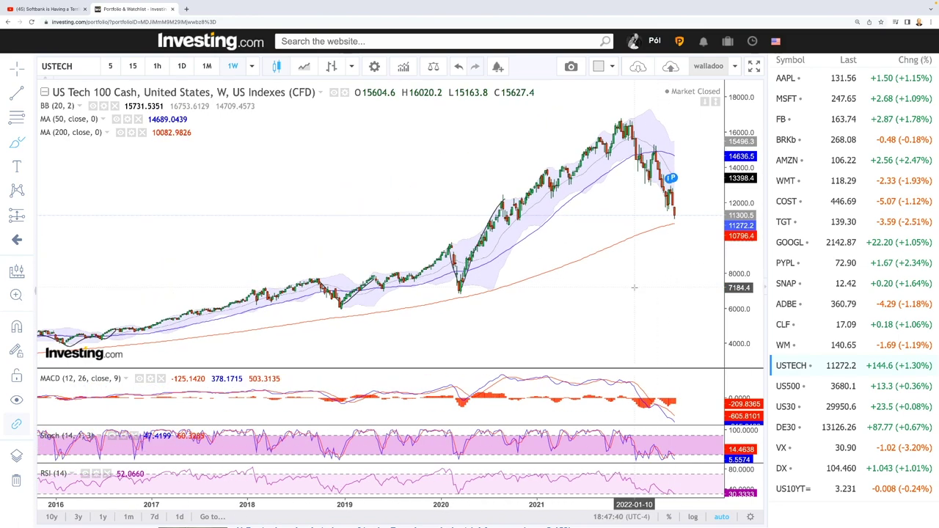
scroll(634, 287, down, 3)
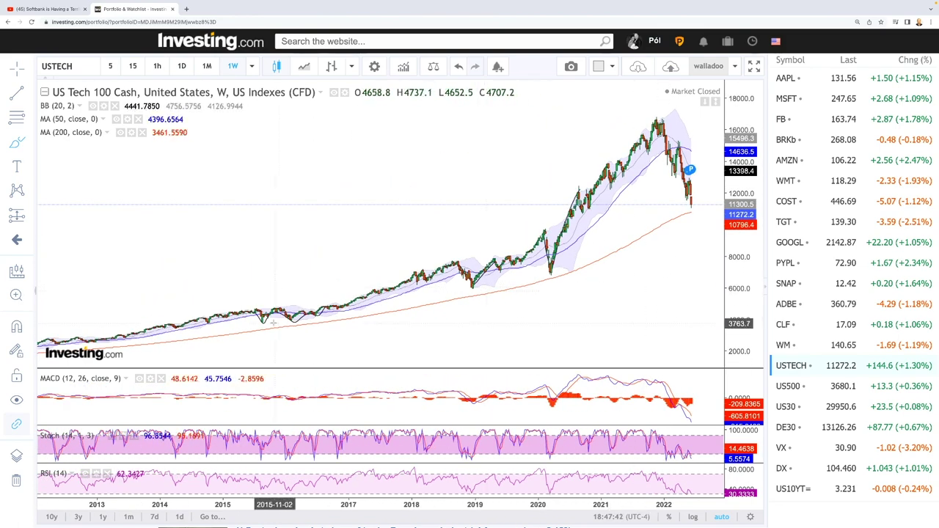
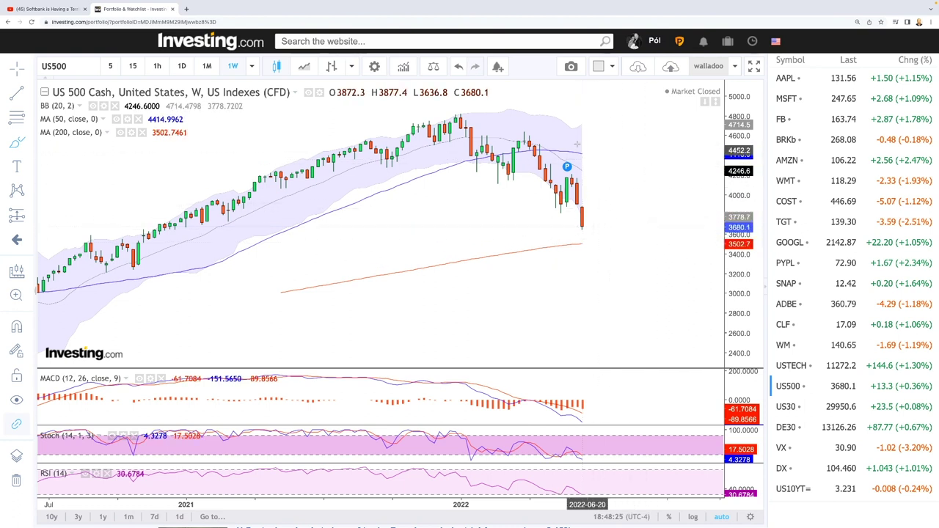
Place a Fib Retracement on the US500 chart from the January 2022 high near 4,810 down to the 200-period moving average near 3,503
click(30, 121)
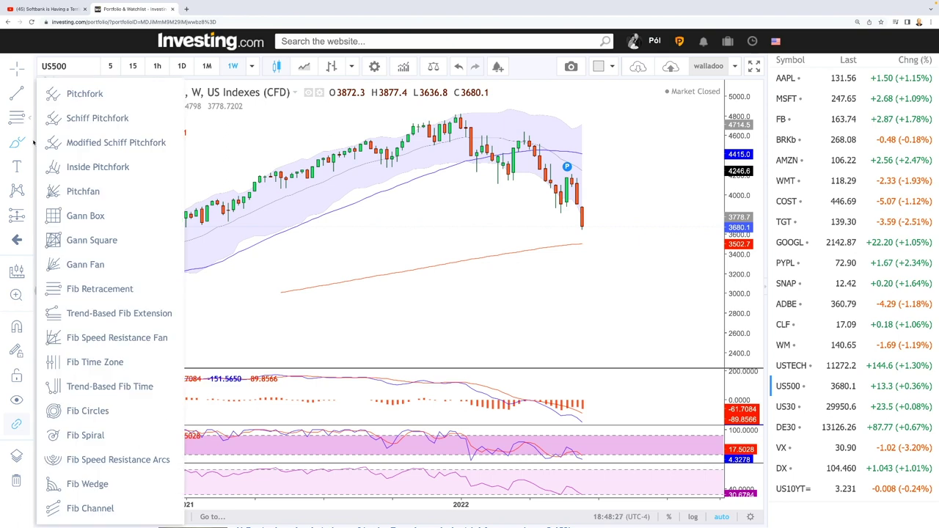
click(110, 287)
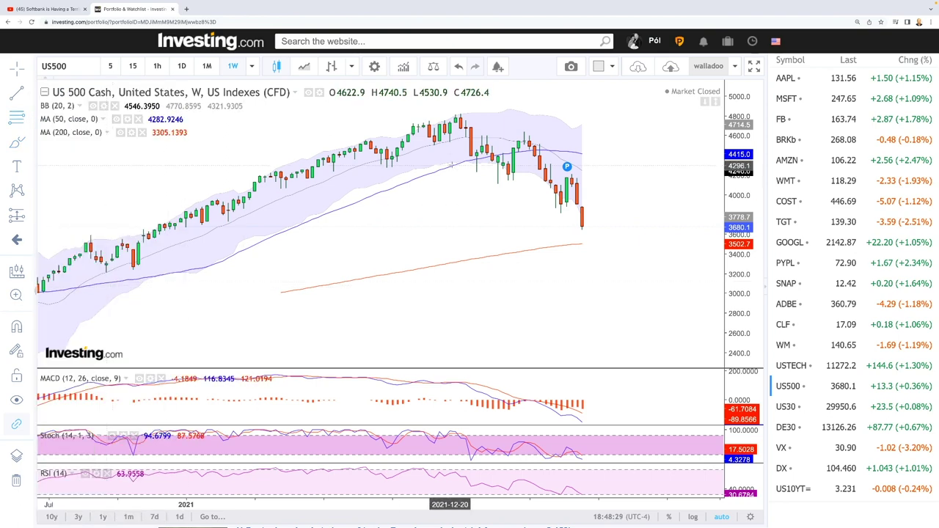
click(460, 115)
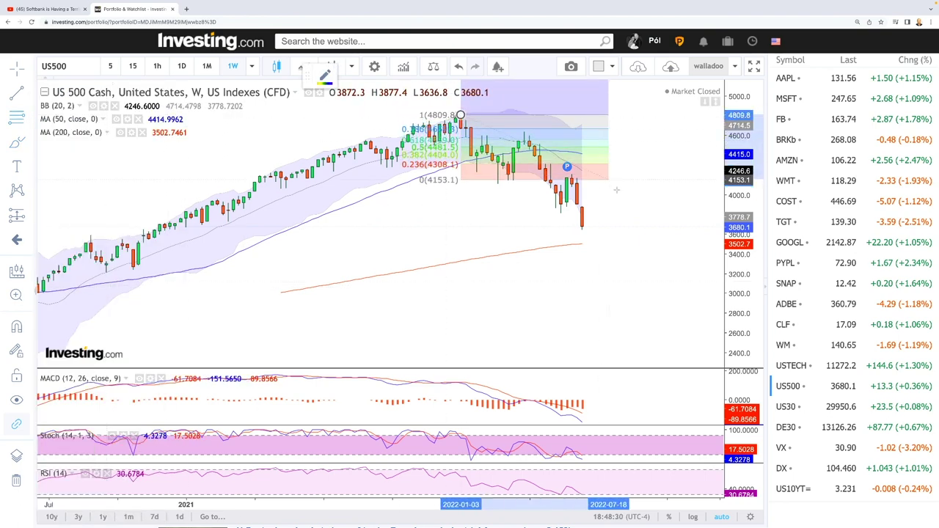
click(645, 243)
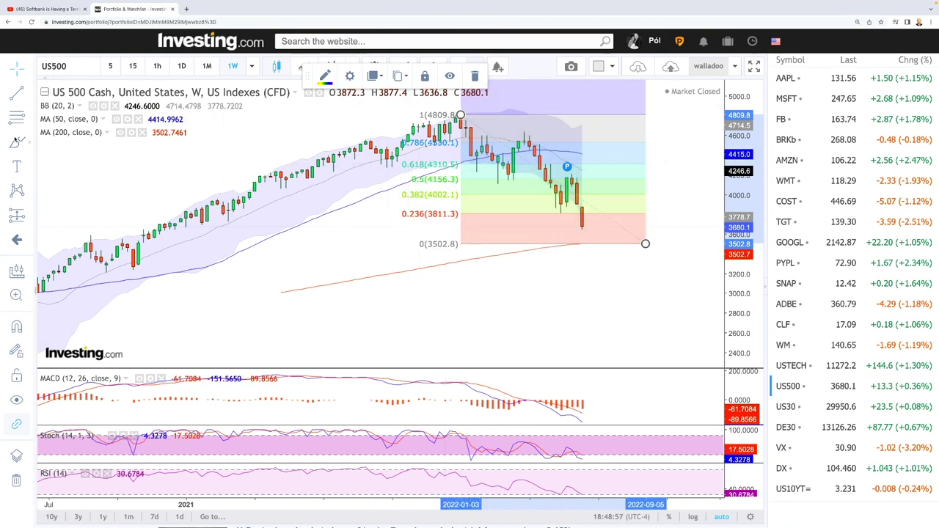
Sketch a freehand path from the 200-period moving average up to about 4,300 and back down to about 3,400 on US500
click(16, 141)
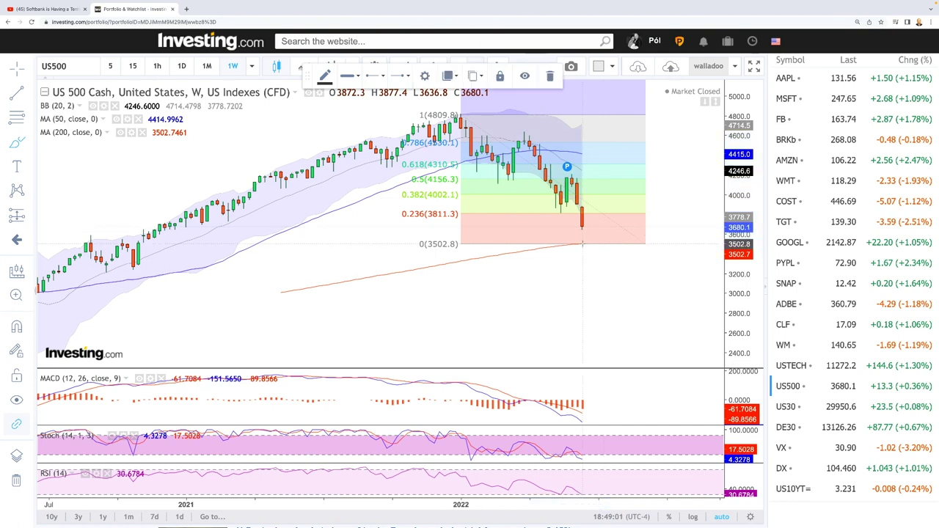
mouse_move(582, 243)
mouse_down()
mouse_move(608, 175)
mouse_move(638, 184)
mouse_move(661, 223)
mouse_up()
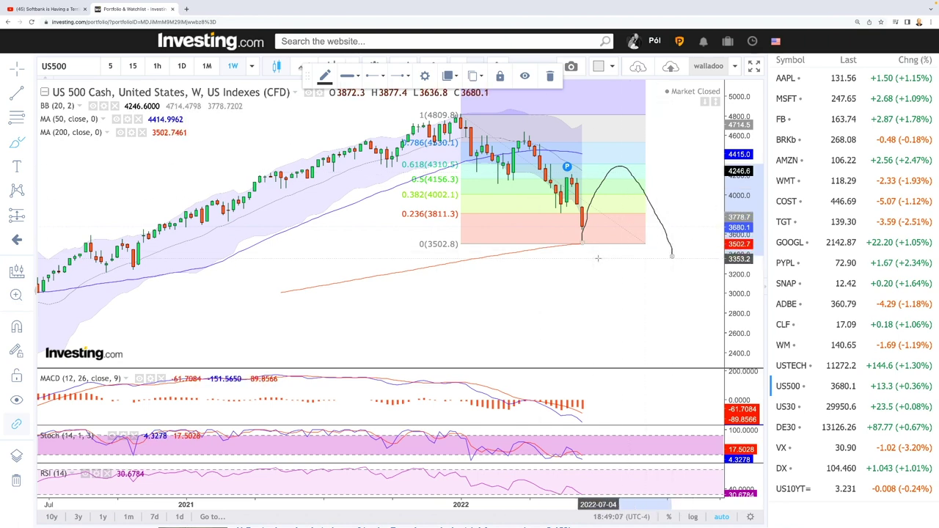
Sketch a second, lower freehand path from the latest US500 low up to about 4,000 and down to about 3,300
scroll(598, 258, down, 3)
scroll(598, 258, down, 2)
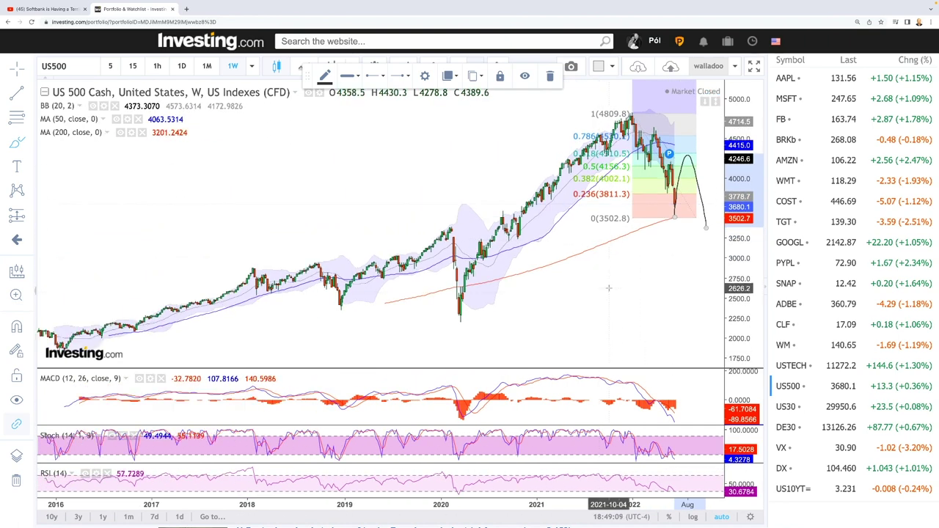
scroll(572, 289, down, 2)
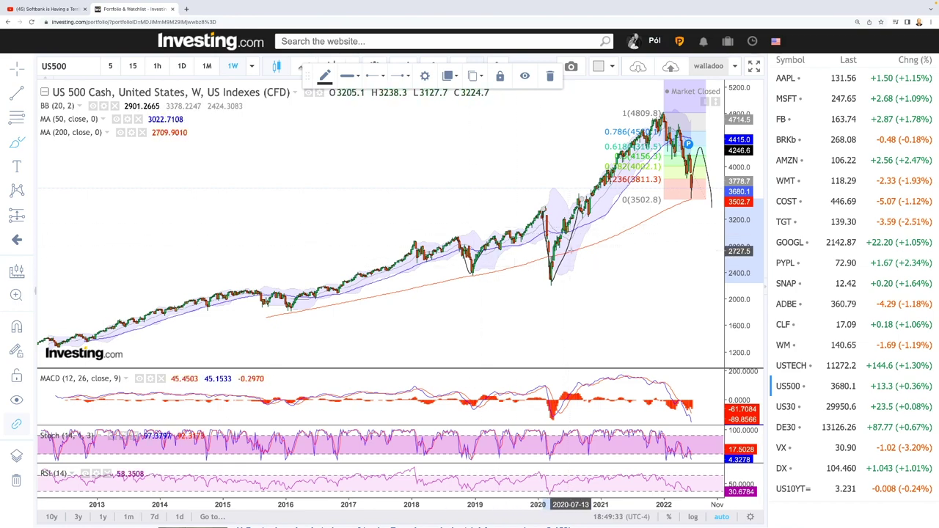
scroll(680, 252, up, 4)
scroll(681, 252, up, 2)
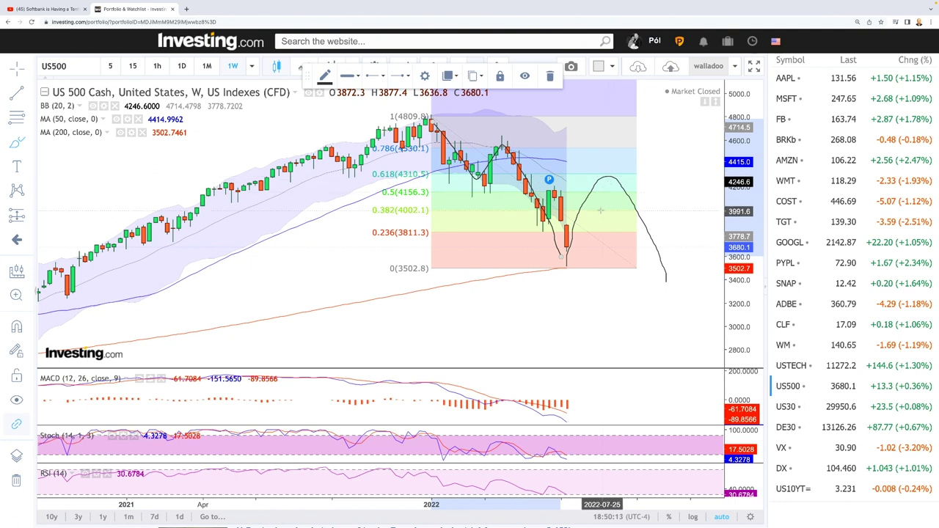
mouse_move(564, 258)
mouse_down()
mouse_move(595, 216)
mouse_move(654, 289)
mouse_up()
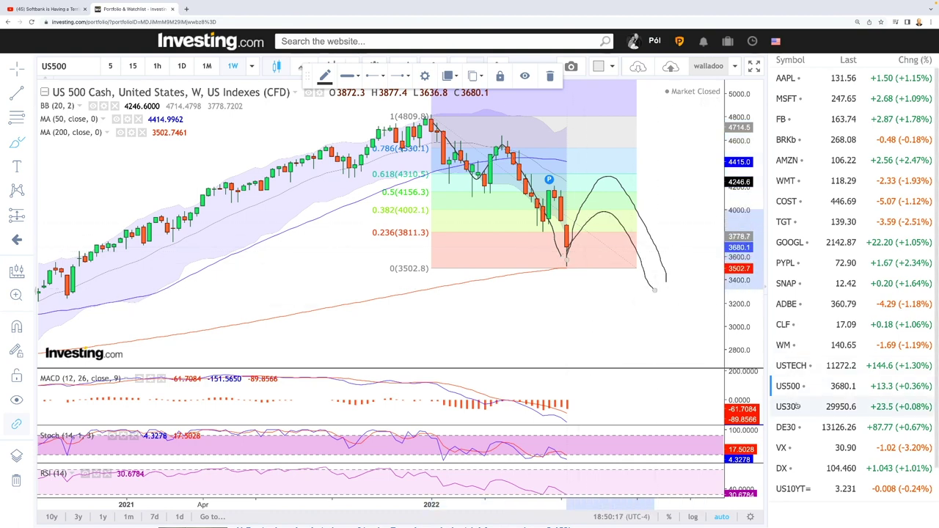
Open the US30 chart and trace its 2022 decline freehand, swing by swing, from about 37,000 down to about 29,500
click(788, 407)
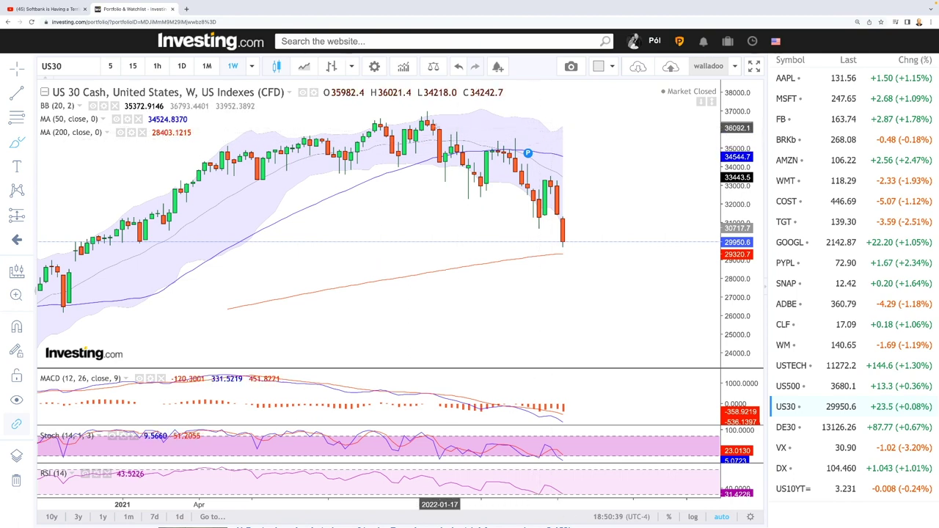
drag(428, 116, 474, 180)
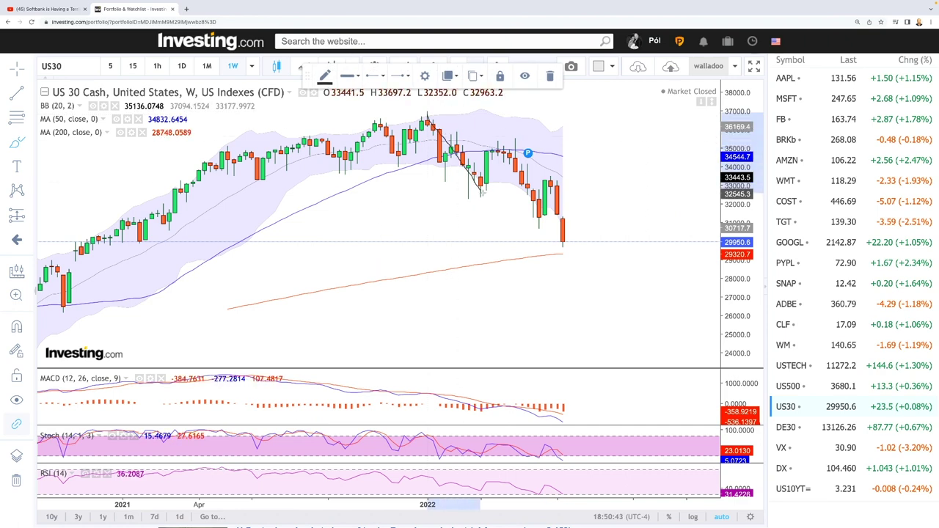
click(480, 194)
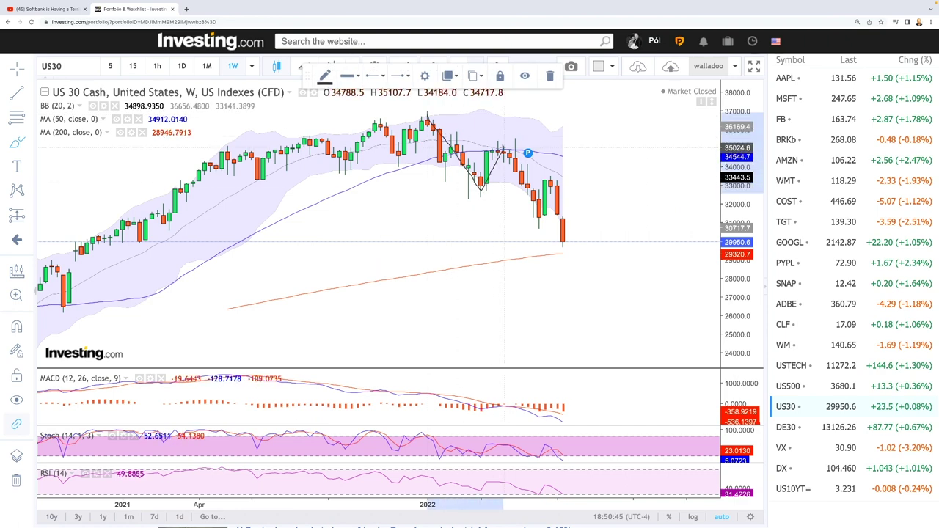
click(540, 224)
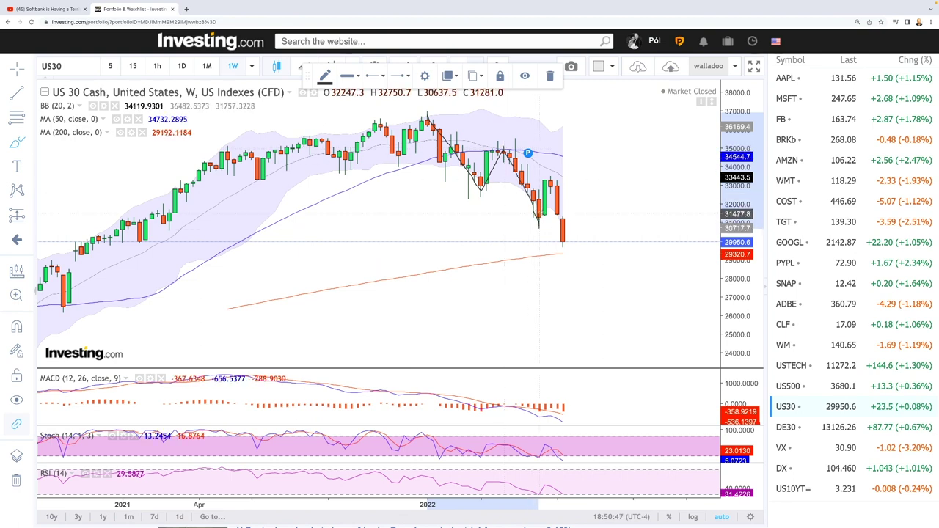
click(555, 178)
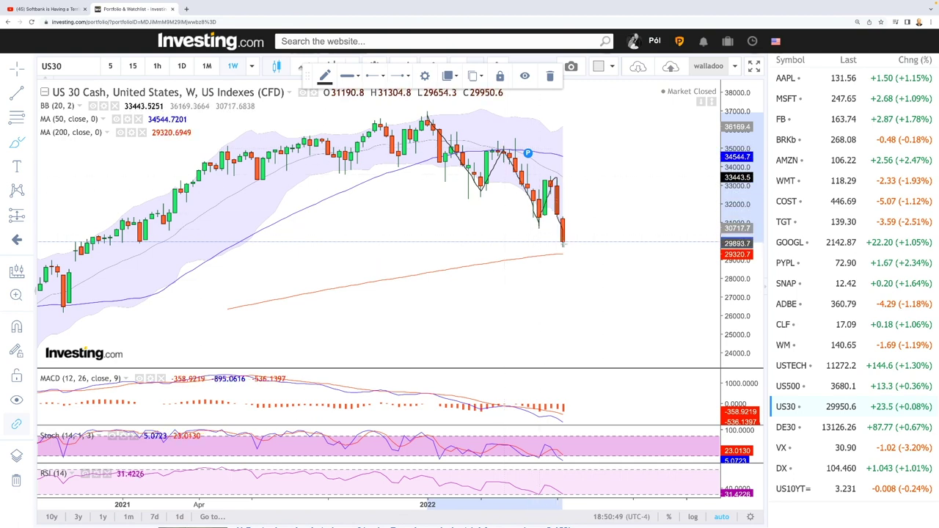
double_click(563, 249)
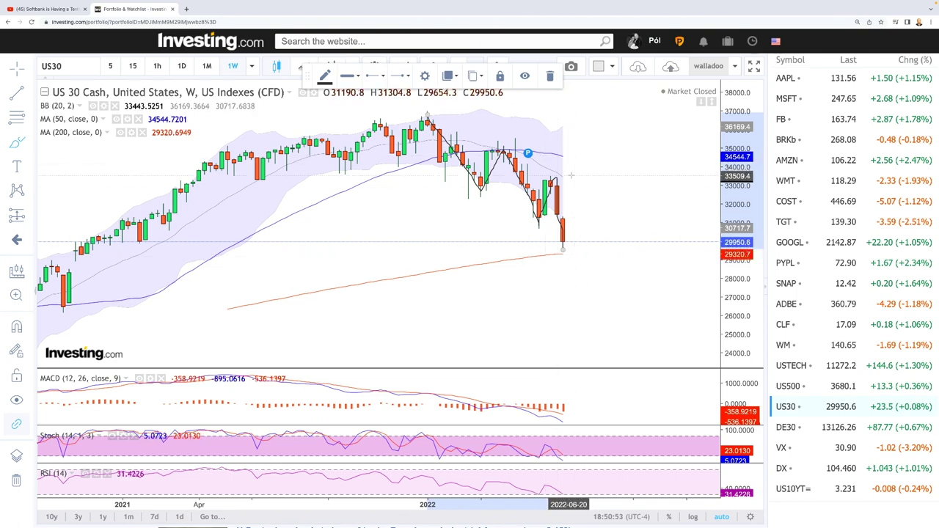
Sketch a US30 rebound to about 32,300 and drop to about 28,500, with freehand falling channel lines along the 2022 highs and lows
drag(569, 181, 585, 194)
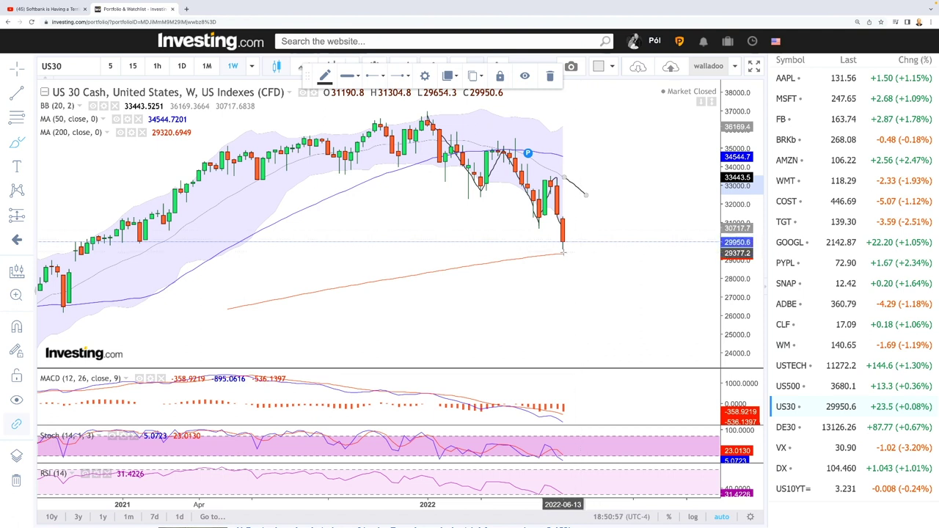
mouse_move(564, 245)
mouse_down()
mouse_move(589, 195)
mouse_move(615, 269)
mouse_up()
mouse_move(447, 118)
mouse_down()
mouse_move(549, 163)
mouse_move(621, 225)
mouse_up()
mouse_move(417, 150)
mouse_down()
mouse_move(593, 236)
mouse_move(615, 281)
mouse_up()
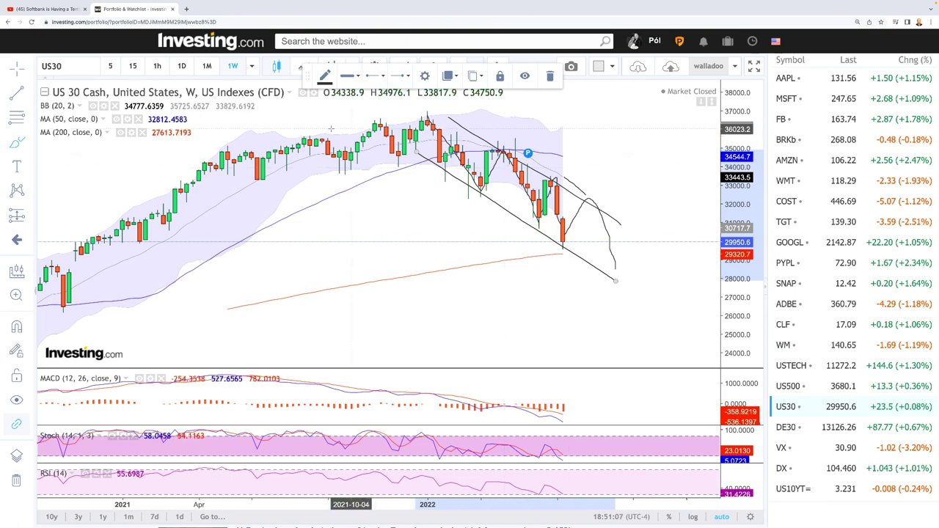
Place a Fib Retracement on US30 from the January 2022 high near 37,022 down to the 200-period moving average near 29,343
click(28, 122)
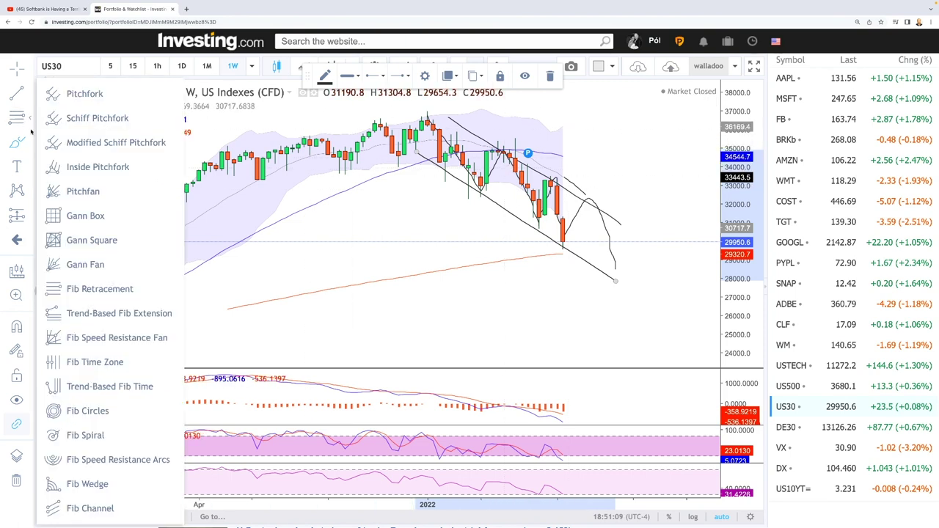
click(108, 289)
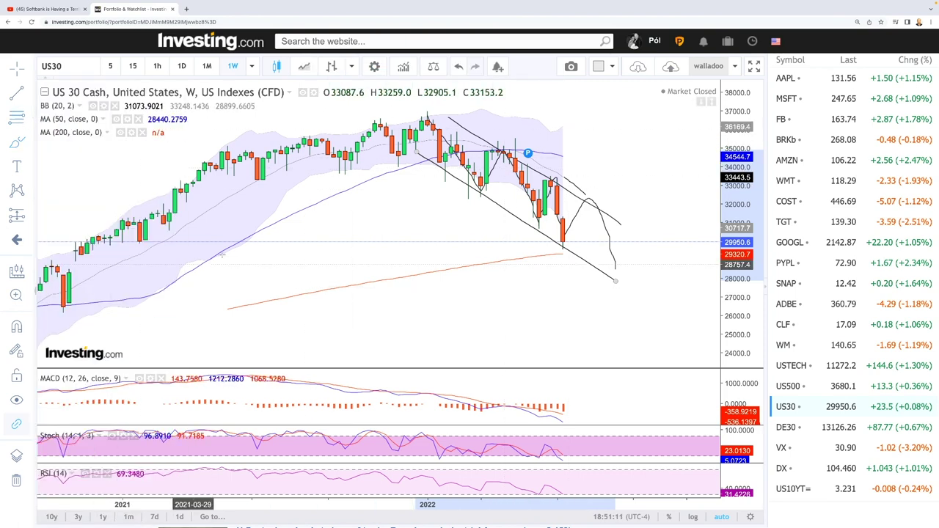
drag(427, 110, 645, 253)
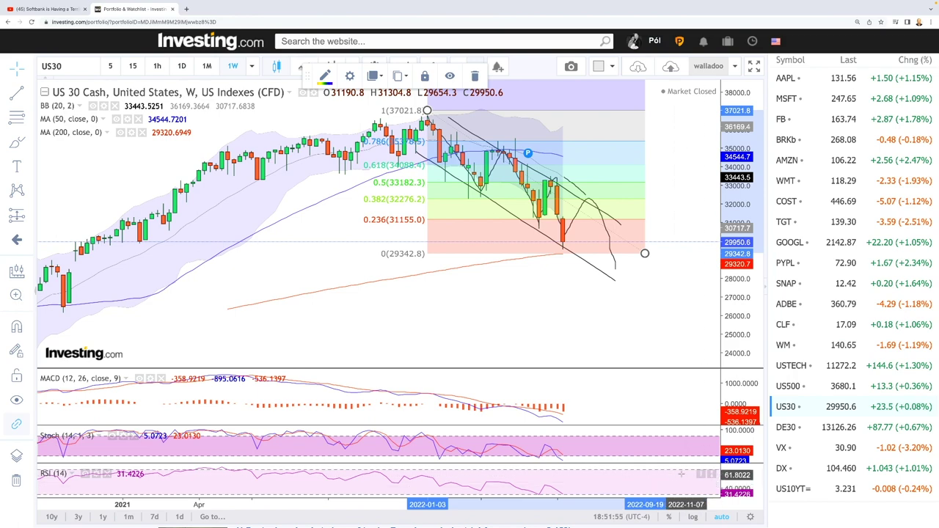
Trace the 2015–2016, 2018 and 2020 US30 corrections freehand around the 200-period moving average
scroll(644, 446, down, 3)
scroll(644, 446, down, 2)
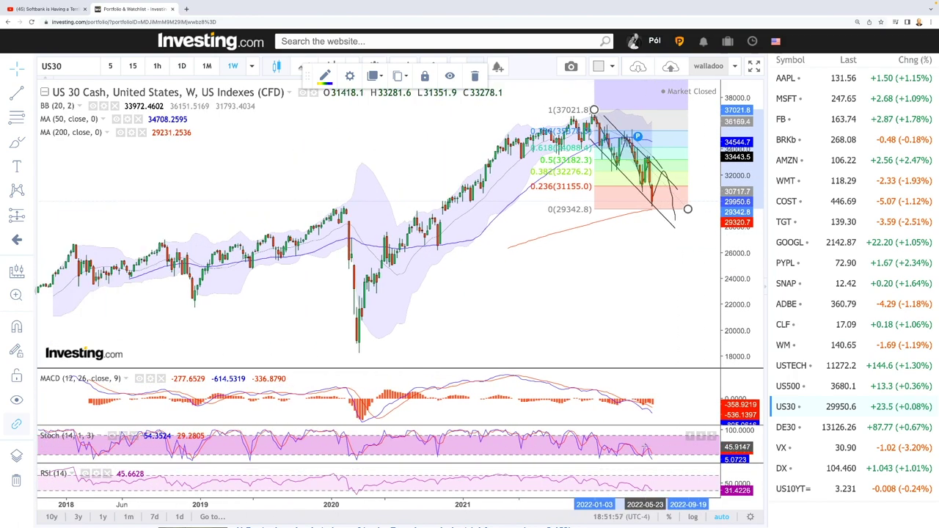
scroll(644, 446, down, 3)
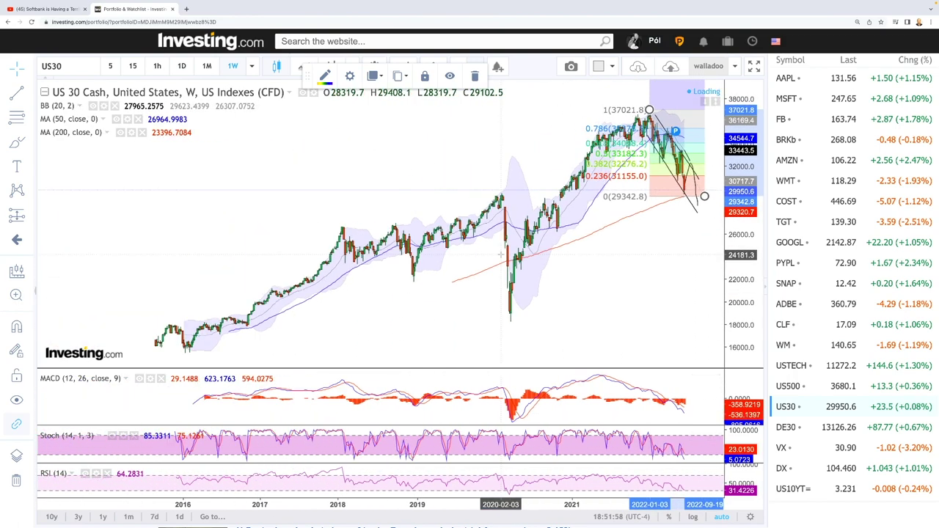
scroll(501, 253, down, 2)
scroll(616, 258, down, 2)
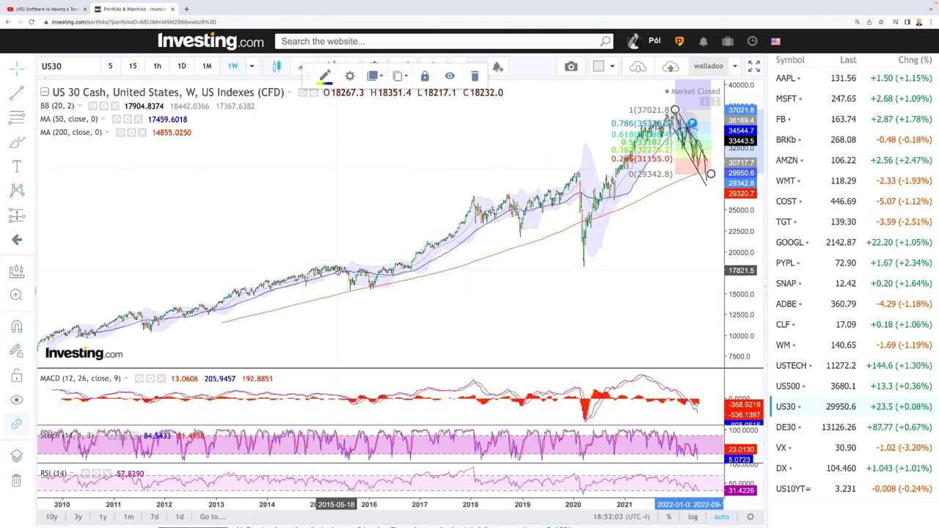
click(18, 142)
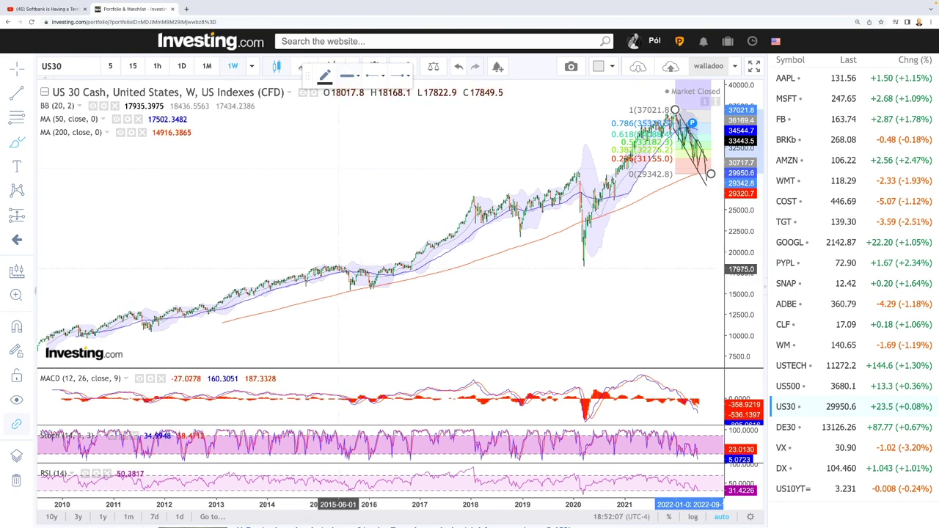
click(352, 275)
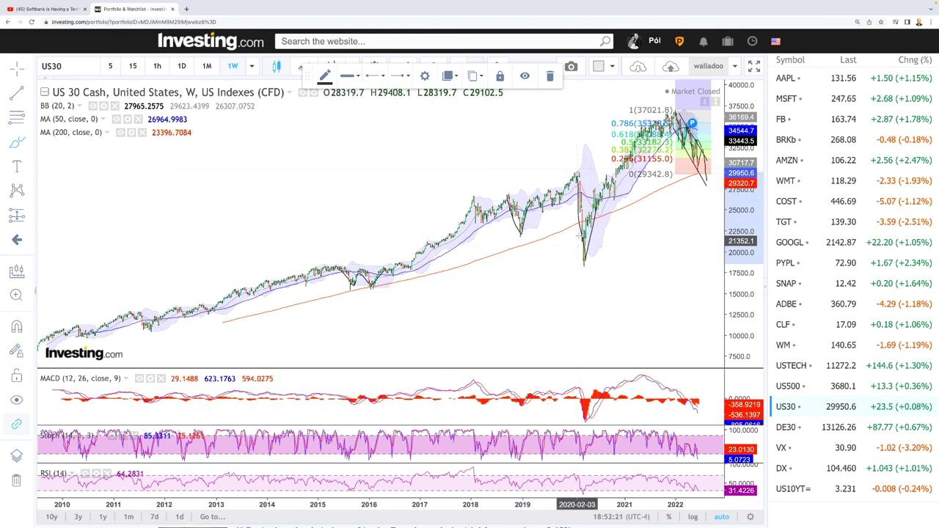
scroll(676, 265, up, 2)
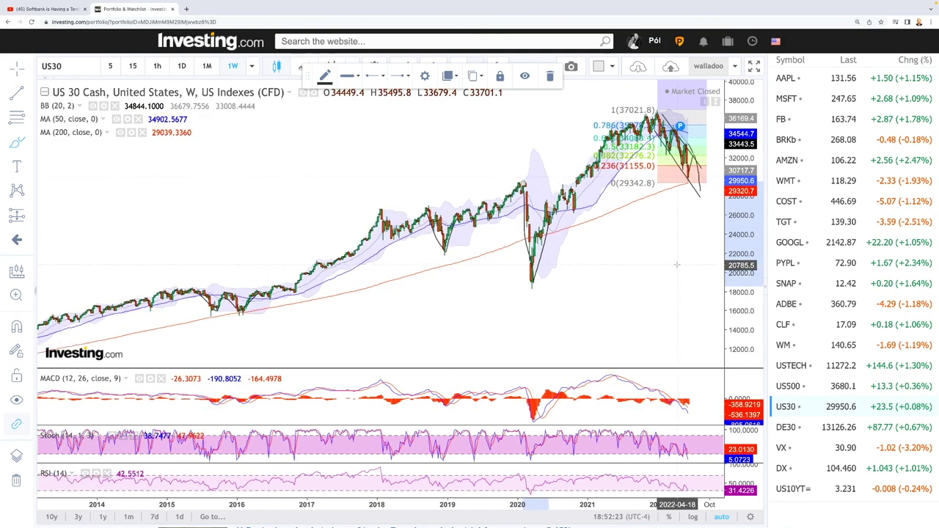
scroll(676, 264, up, 2)
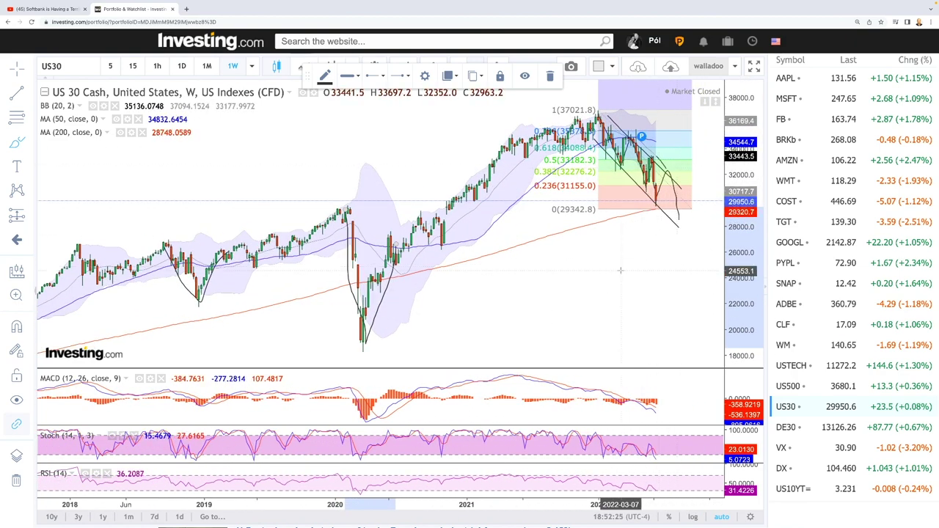
scroll(619, 270, down, 4)
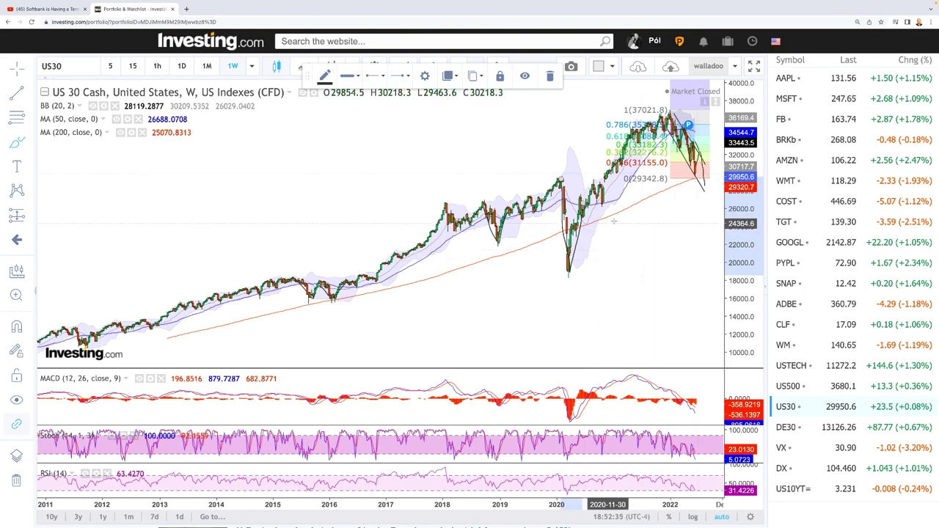
Open the DE30 chart and draw freehand horizontal levels at about 14,750, 12,500 and 11,550
click(786, 427)
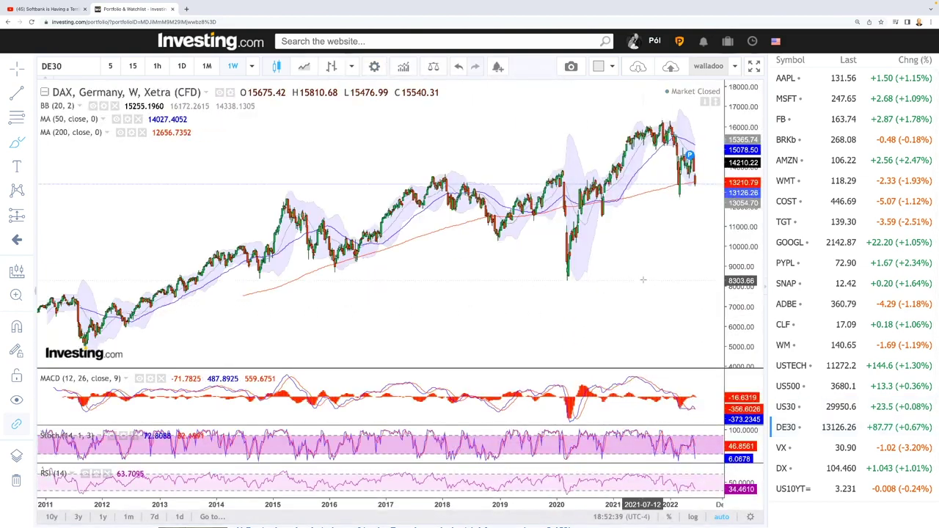
scroll(645, 280, up, 5)
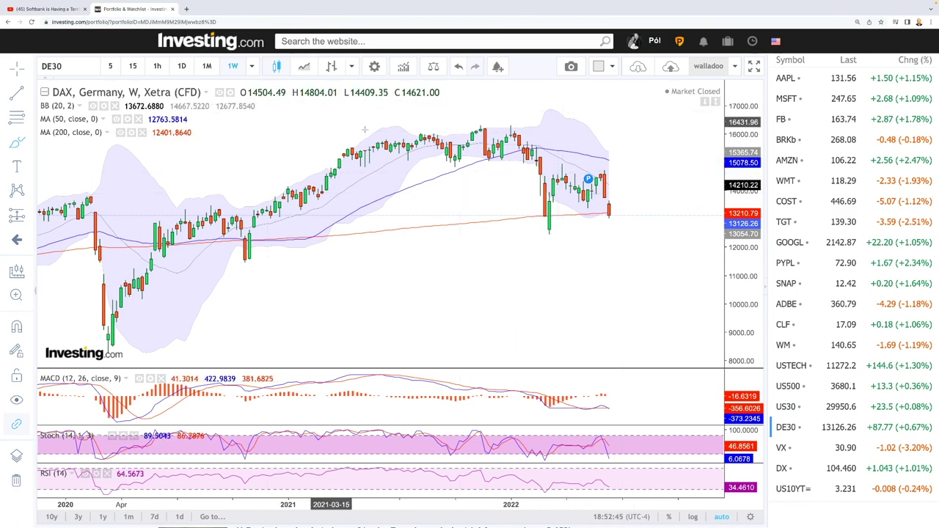
click(548, 232)
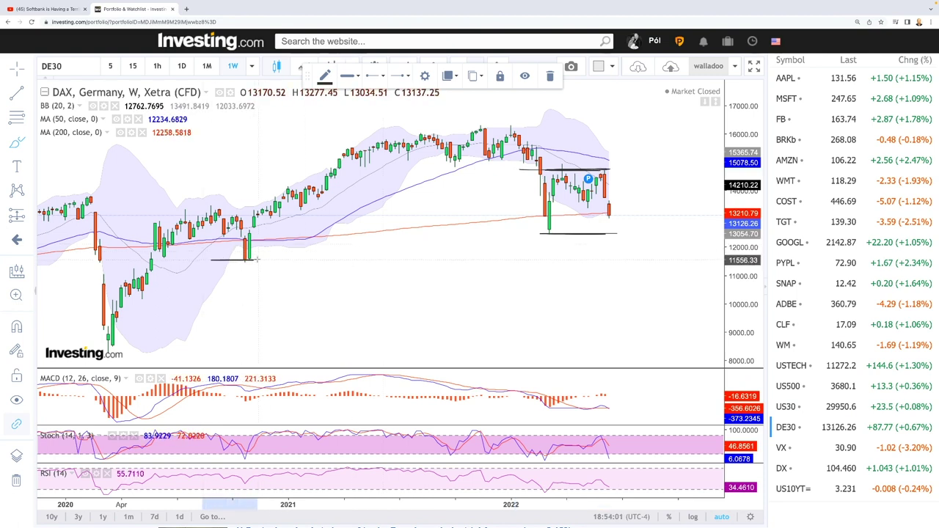
Mark the 2020 DE30 low near 8,350 and sketch an M-shaped path from the March 2022 low, extended down to about 11,400
scroll(314, 283, down, 2)
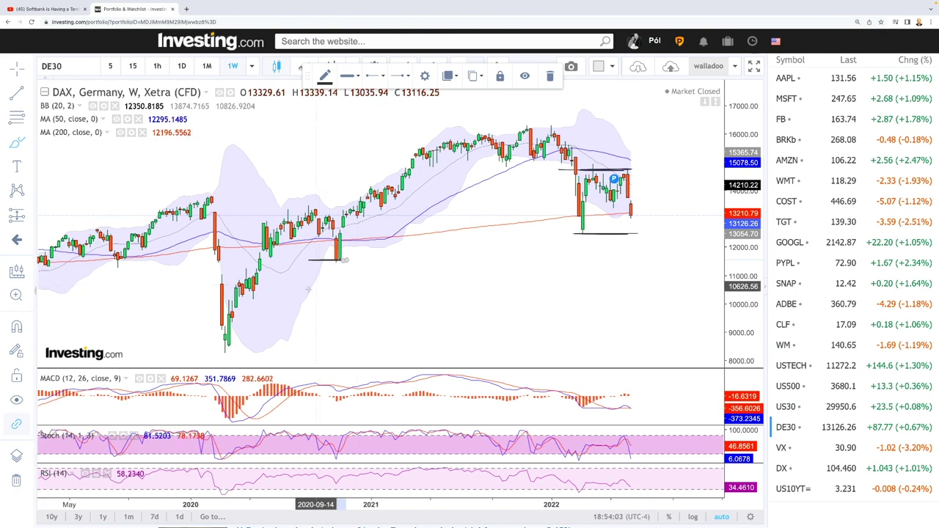
click(227, 352)
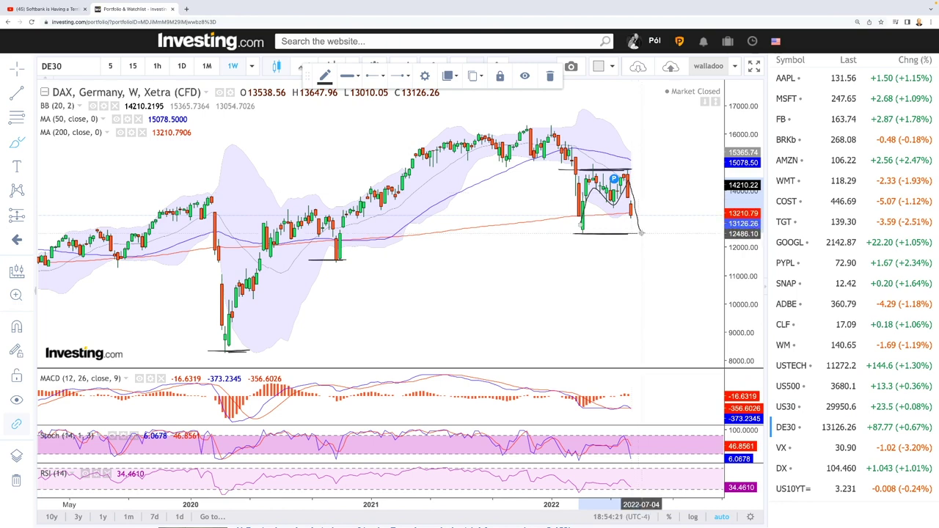
drag(641, 232, 651, 264)
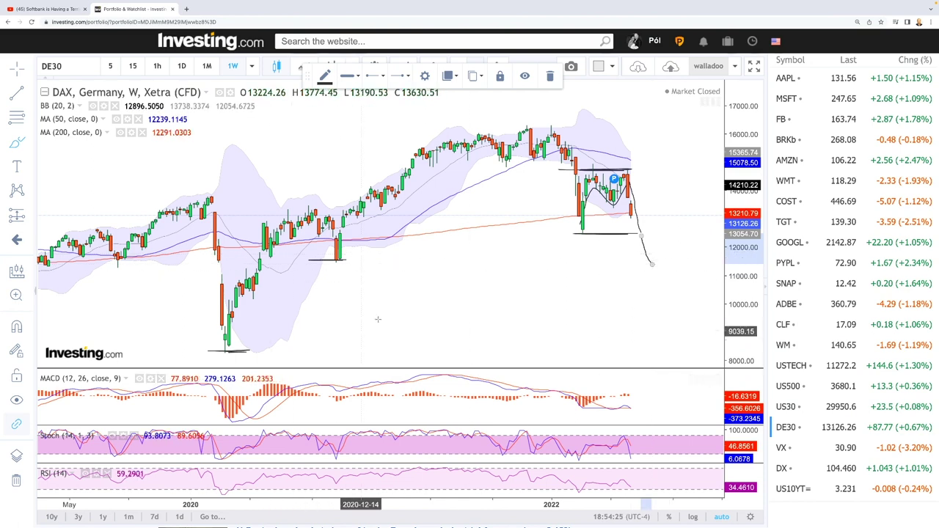
Sketch a short falling line from about 14,200 and a DE30 path from the latest low up to about 13,900 and down to about 12,650
scroll(660, 222, up, 3)
scroll(660, 222, up, 2)
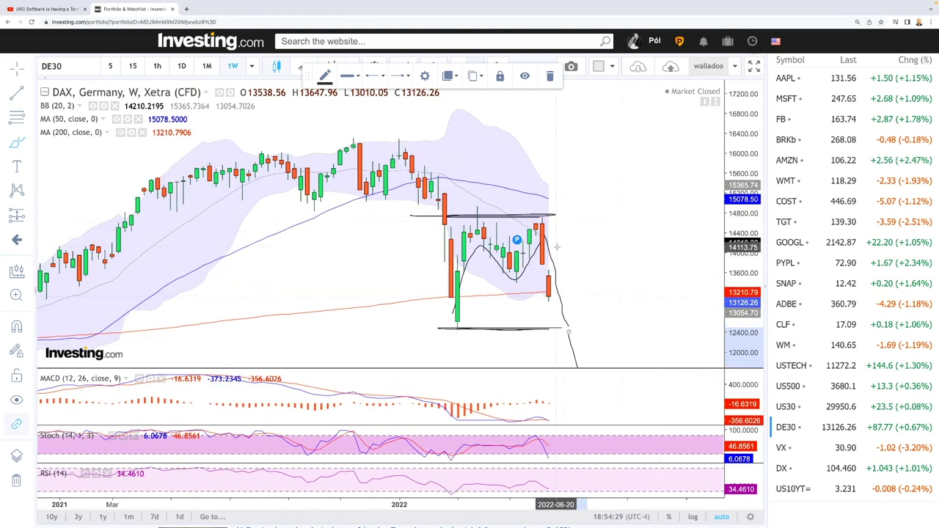
drag(559, 249, 574, 262)
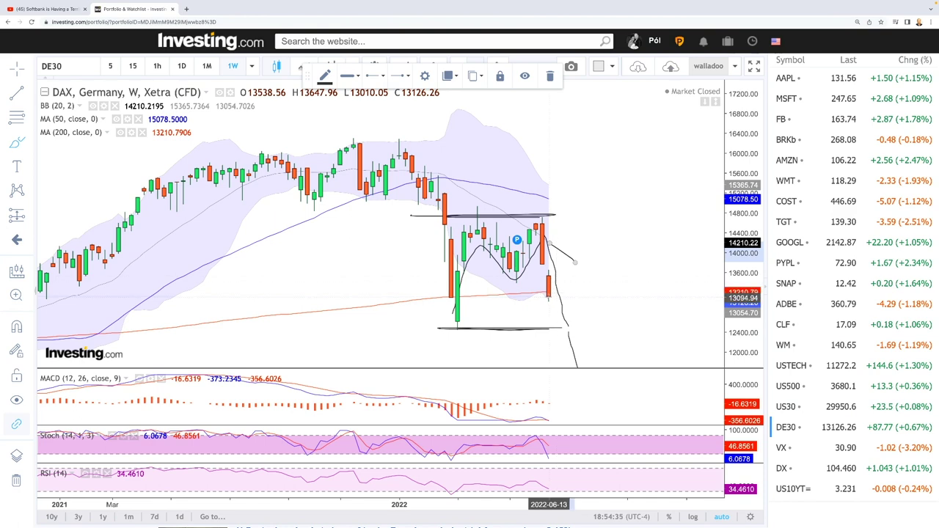
mouse_move(555, 278)
mouse_down()
mouse_move(569, 258)
mouse_move(588, 319)
mouse_up()
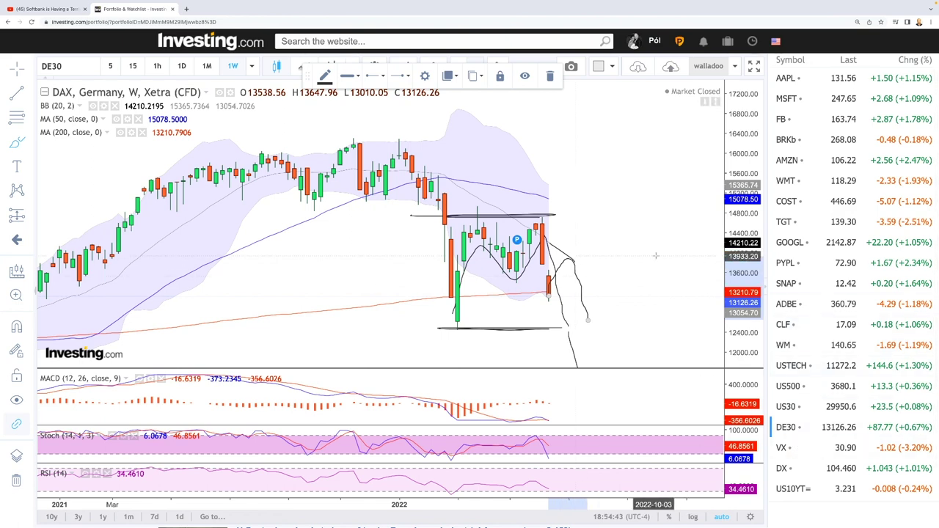
Open the VX chart and draw a freehand horizontal resistance line at about 33.2 across the 2022 highs
click(792, 444)
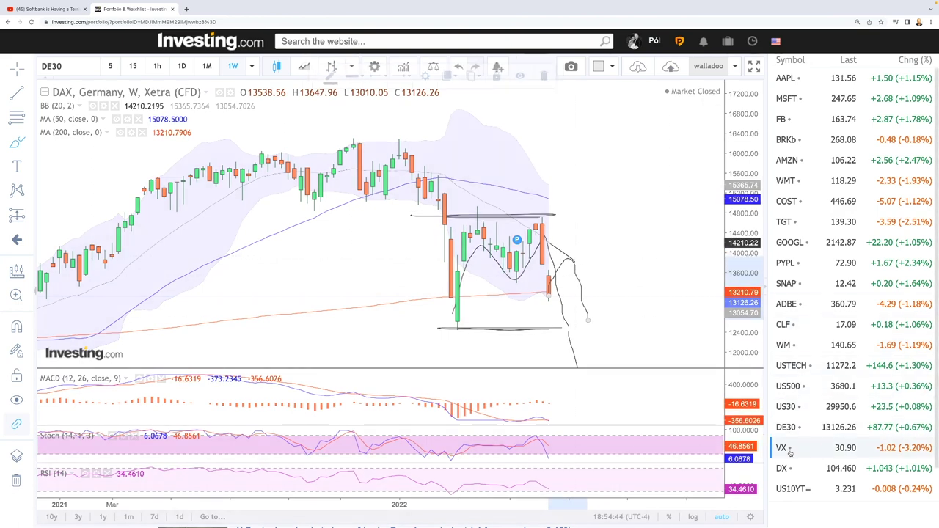
scroll(602, 204, down, 3)
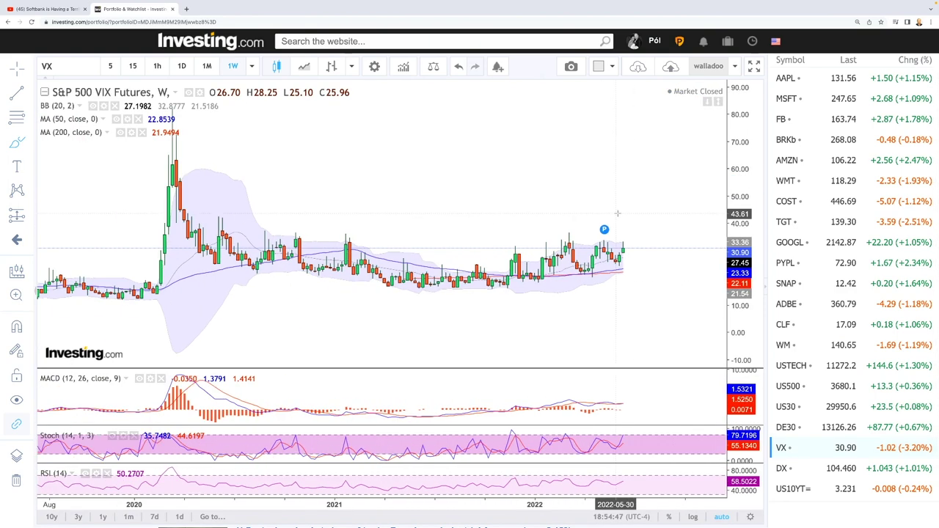
scroll(619, 215, up, 4)
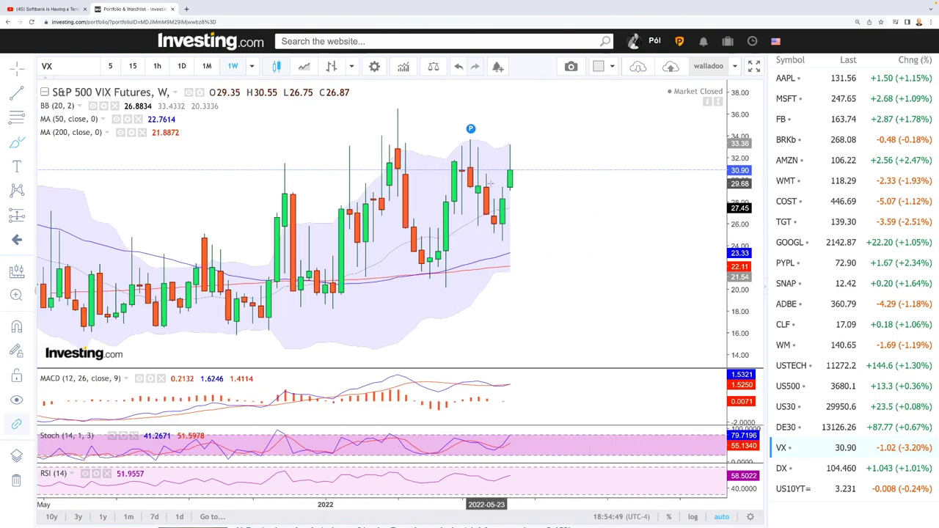
drag(513, 144, 381, 145)
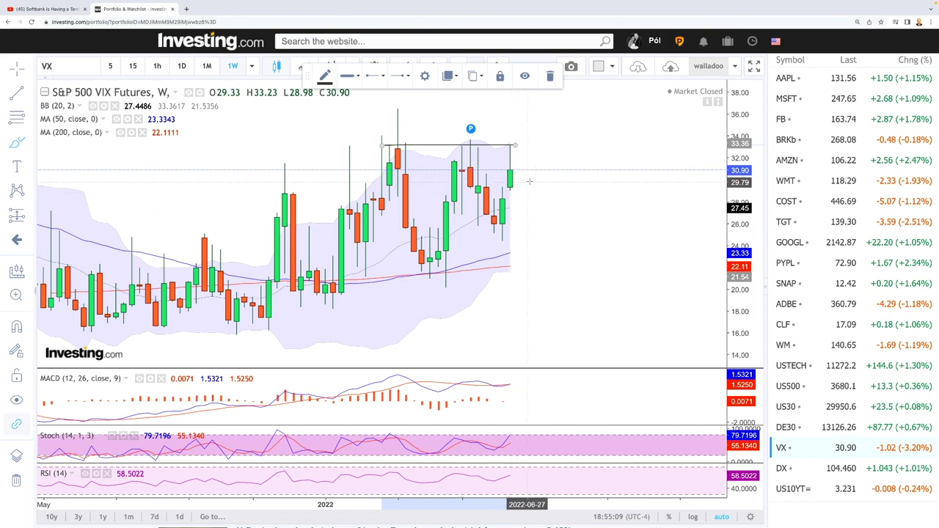
scroll(548, 205, up, 2)
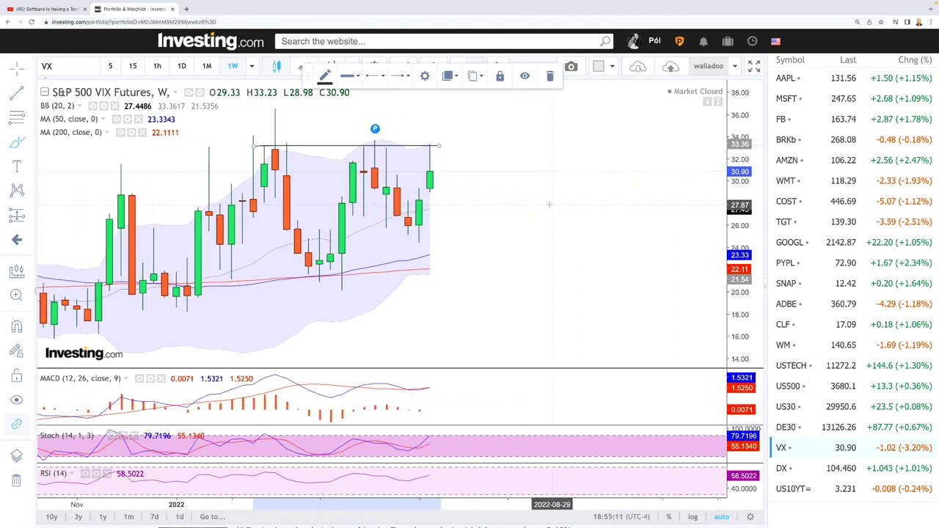
scroll(549, 204, down, 3)
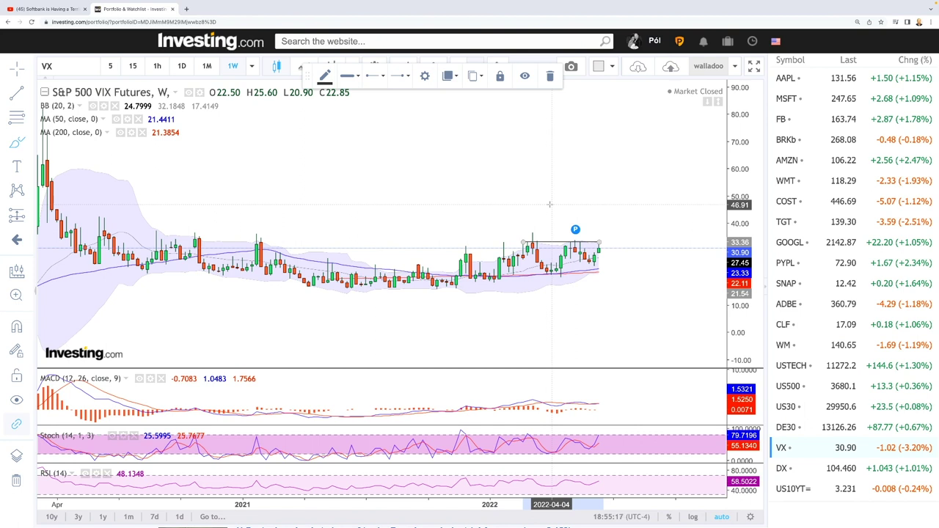
scroll(609, 258, down, 1)
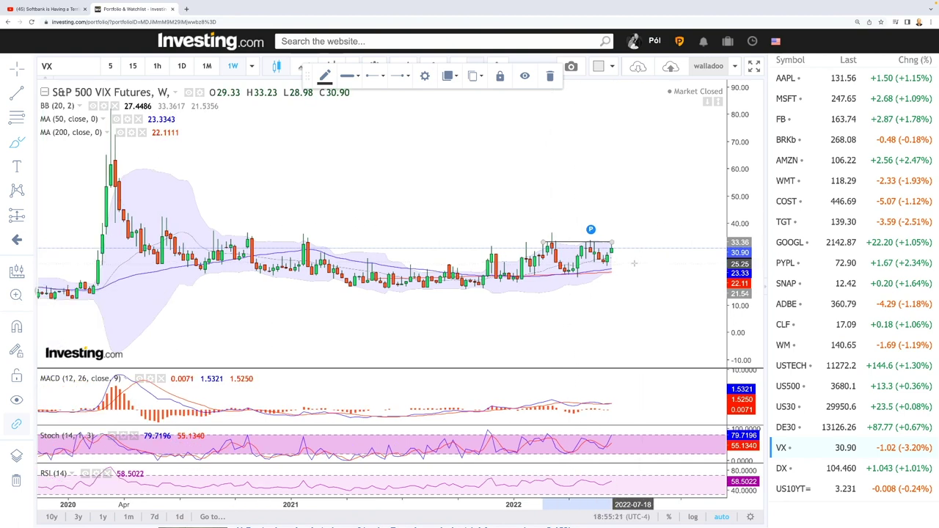
Sketch a VX decline from the latest candle to about 24.2 and extend the 50- and 200-week averages to about 25 and 23.3
scroll(633, 262, up, 2)
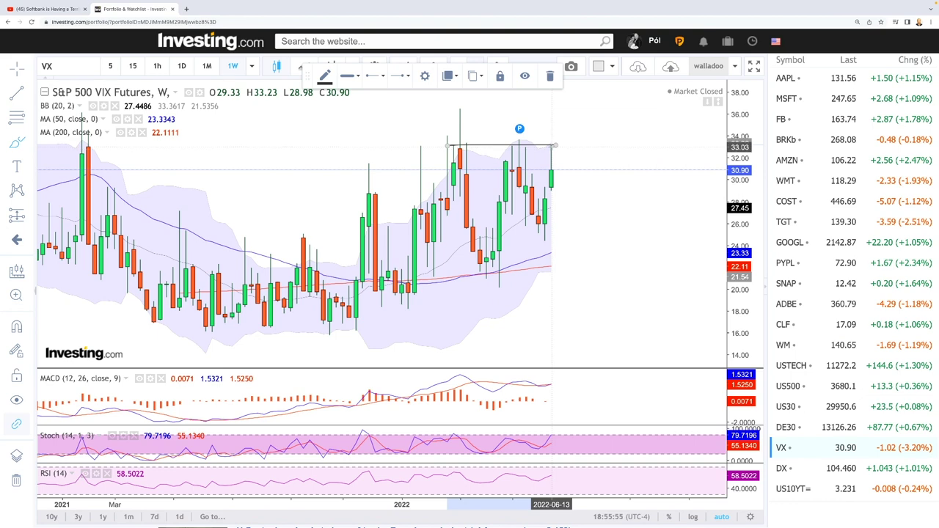
mouse_move(554, 146)
mouse_down()
mouse_move(566, 210)
mouse_move(589, 243)
mouse_move(629, 235)
mouse_up()
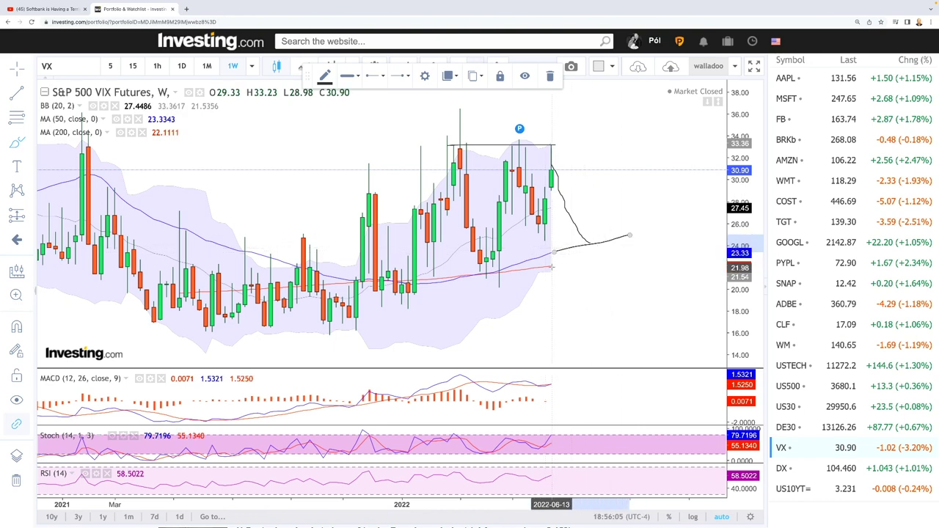
drag(556, 268, 622, 253)
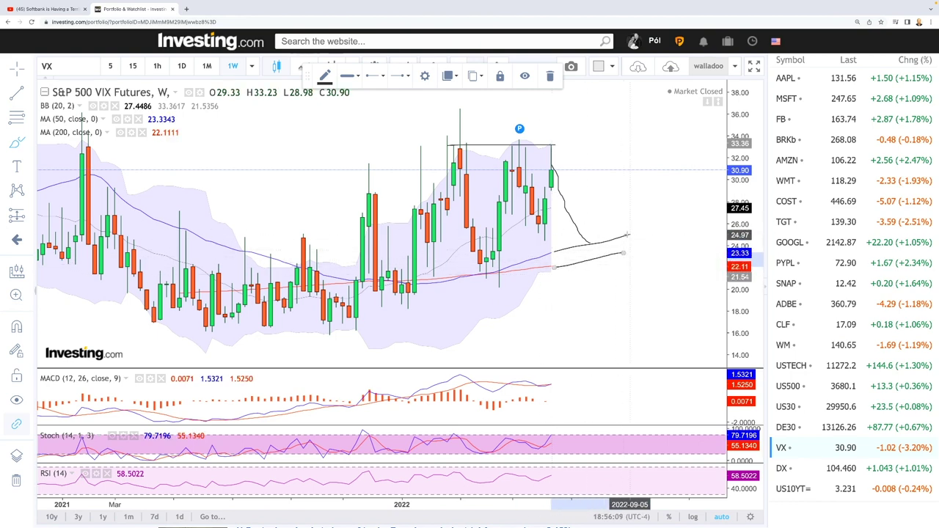
scroll(600, 261, down, 5)
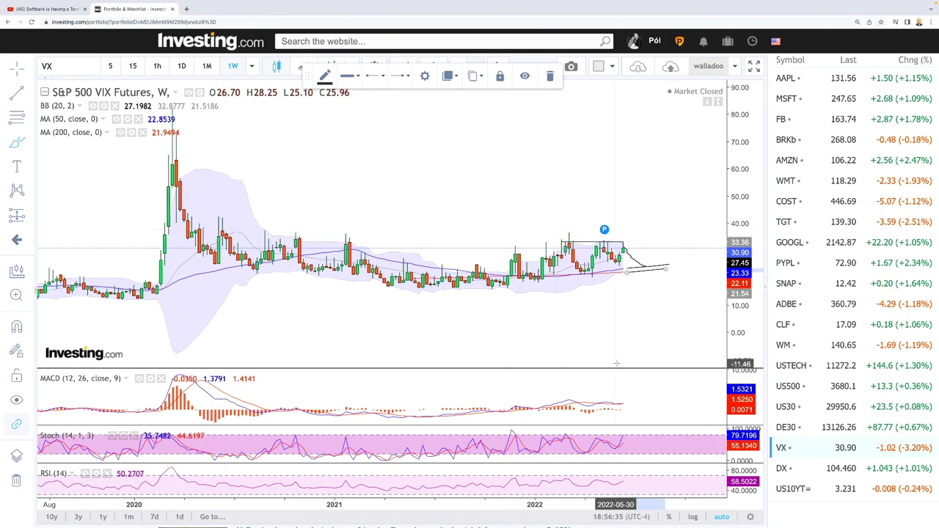
scroll(624, 369, up, 5)
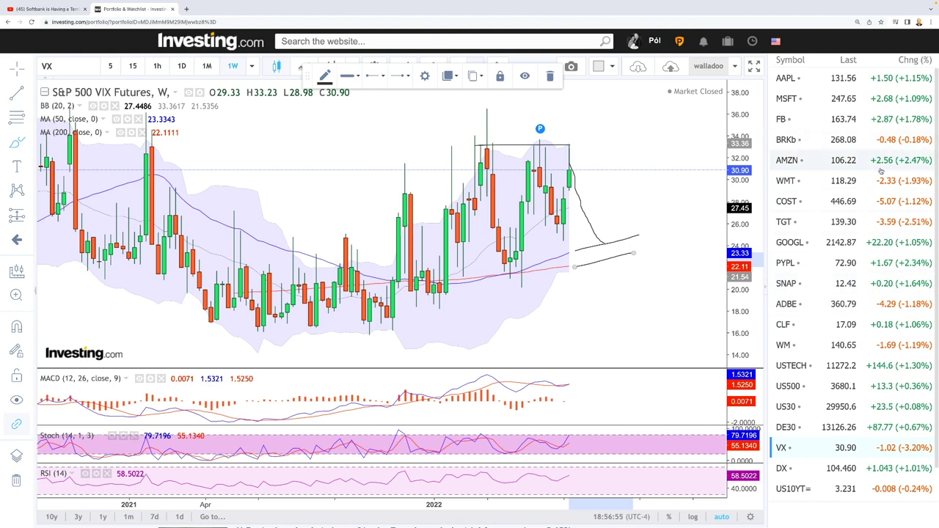
Open the US10YT chart, extend the middle Bollinger band to about 2.92 and sketch a yield dip to about 2.95 rebounding to about 3.23
click(802, 489)
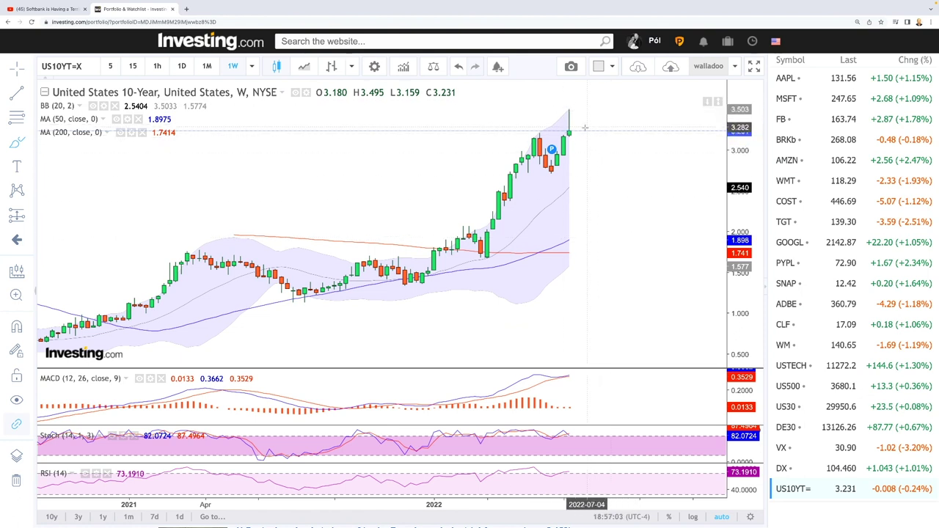
click(569, 189)
click(609, 156)
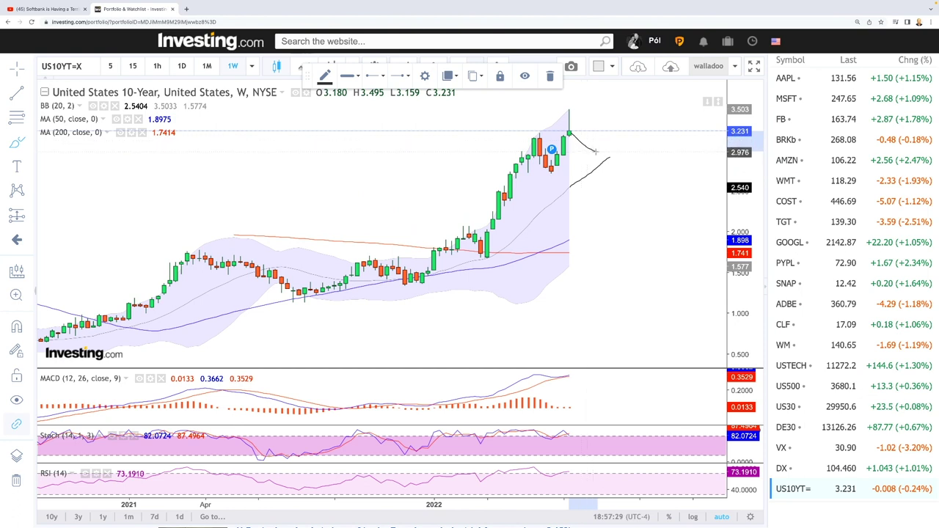
drag(601, 156, 639, 131)
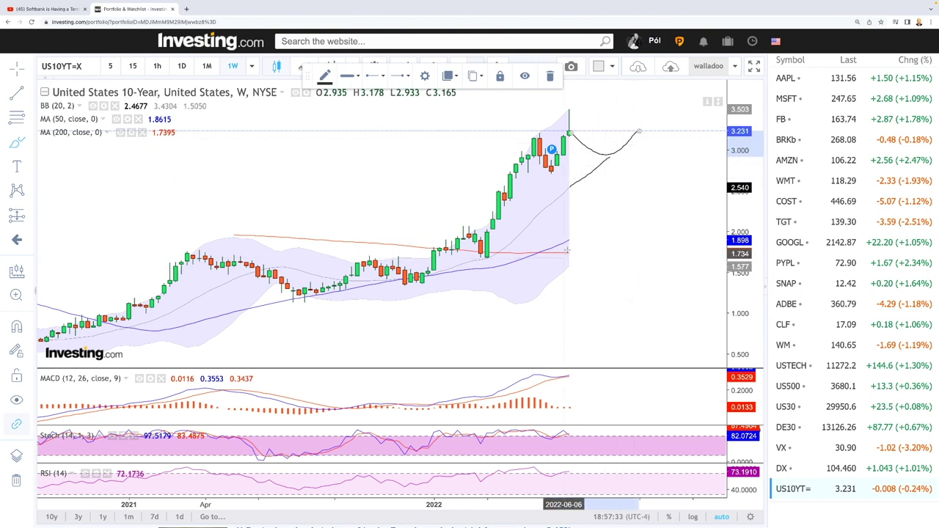
Extend the US10YT 50-week average freehand up to about 2.52 and the 200-week average to about 1.84
drag(569, 240, 633, 190)
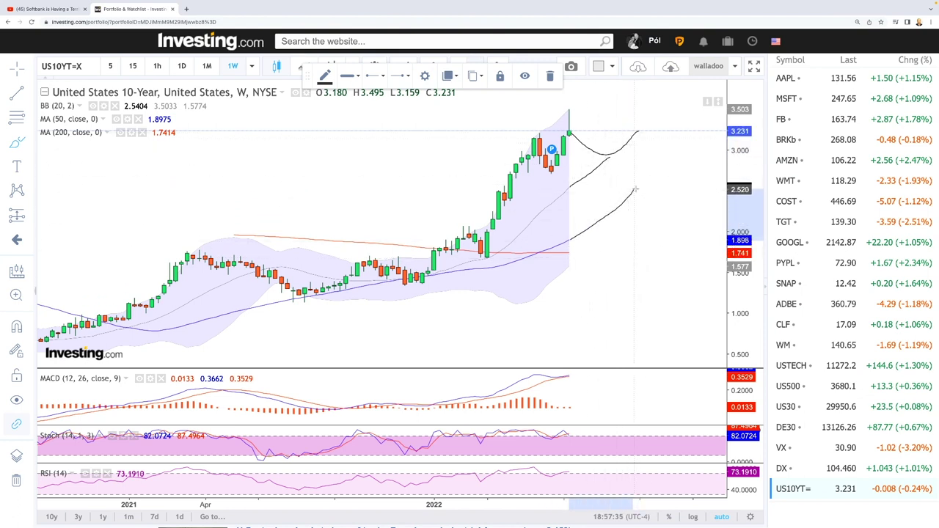
drag(571, 253, 674, 245)
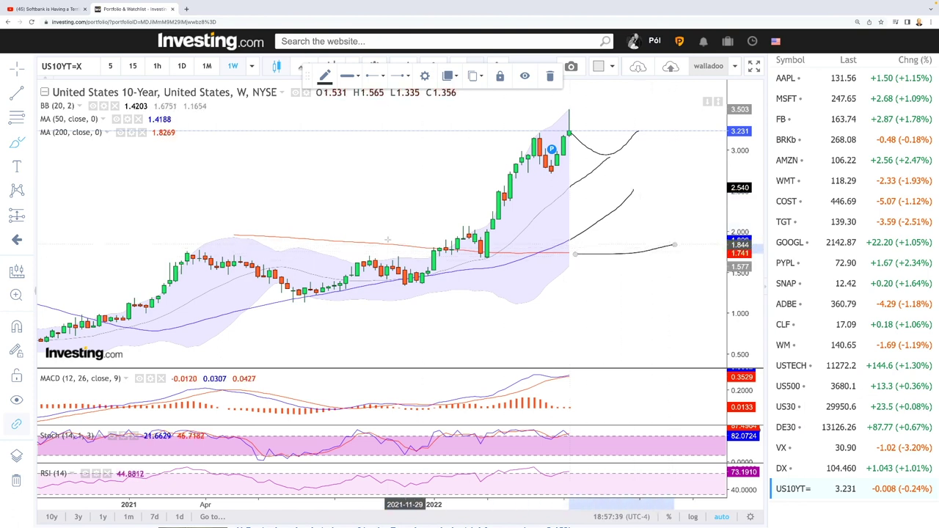